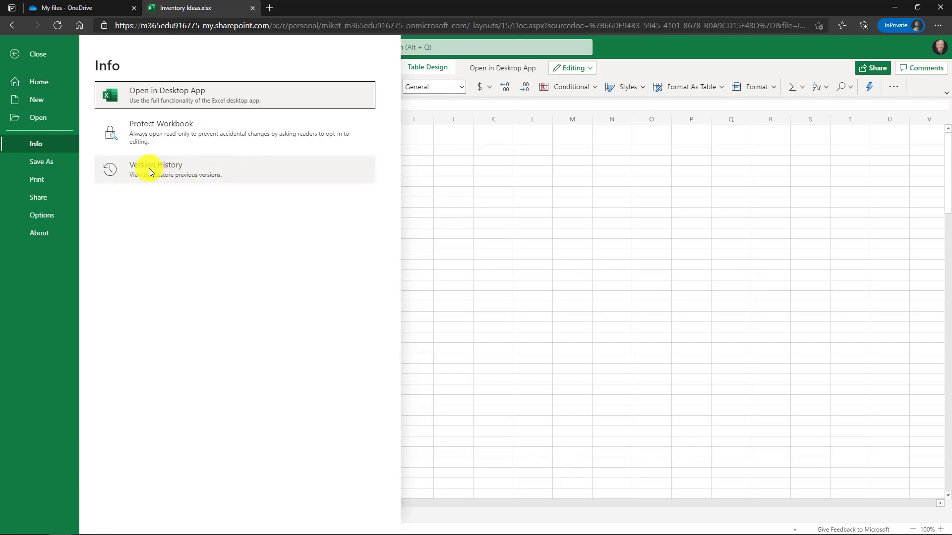
# Open the workbook's version history, expand the current version, and preview its individual edits and the earlier saved versions.
pyautogui.click(239, 172)
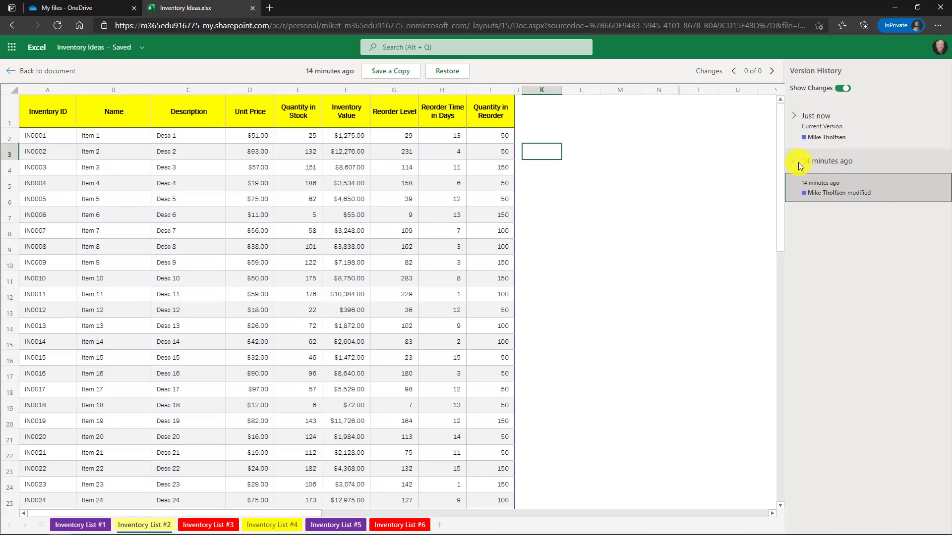
pyautogui.click(820, 137)
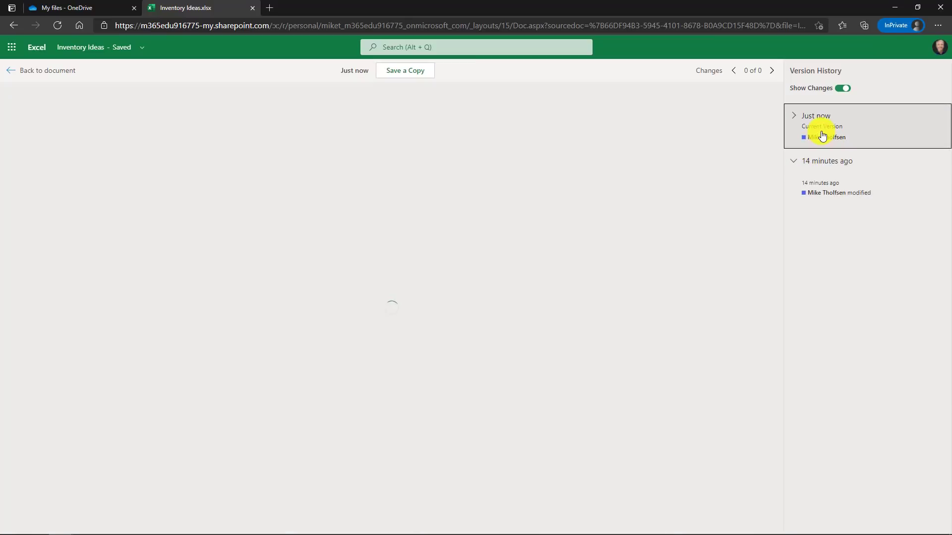
pyautogui.click(793, 117)
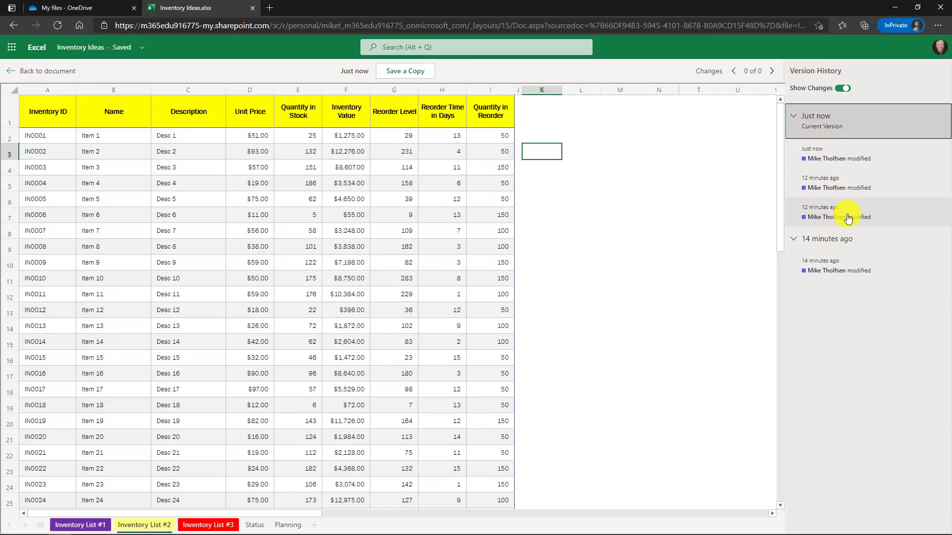
pyautogui.click(849, 218)
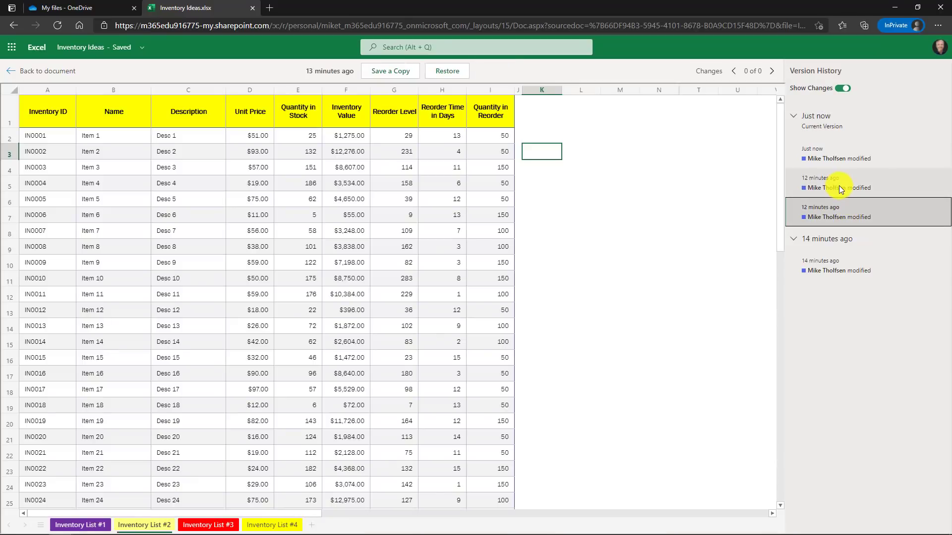
pyautogui.click(838, 186)
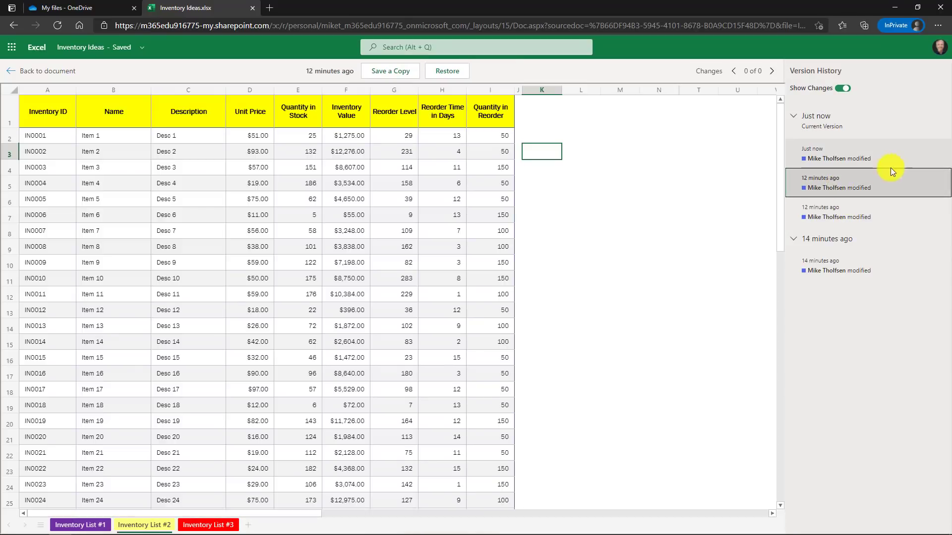
pyautogui.click(843, 159)
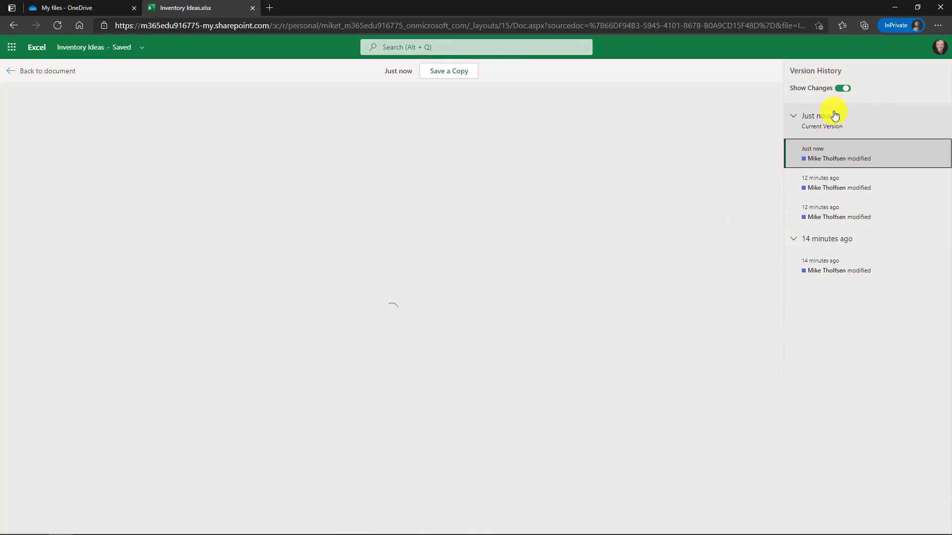
# Restore the workbook to the older of the two versions listed as 12 minutes ago.
pyautogui.click(831, 221)
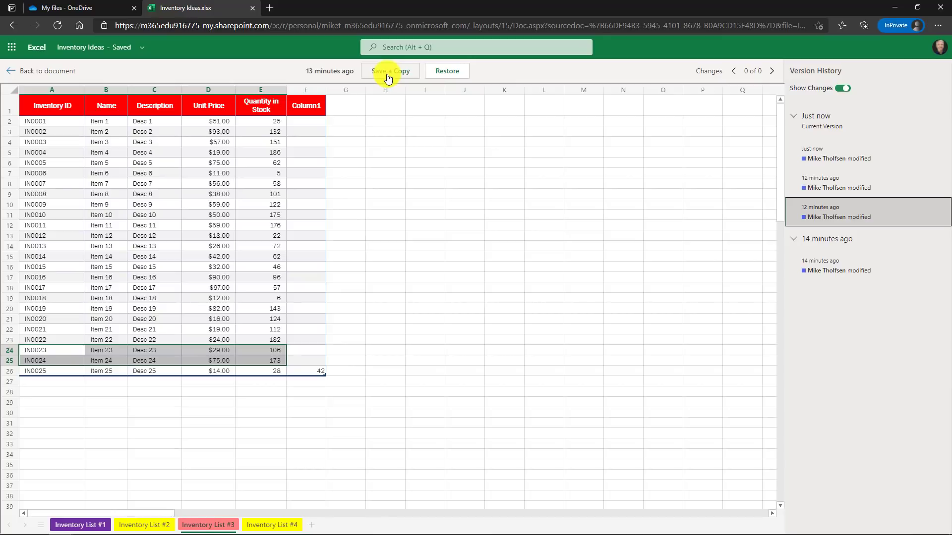
pyautogui.click(438, 73)
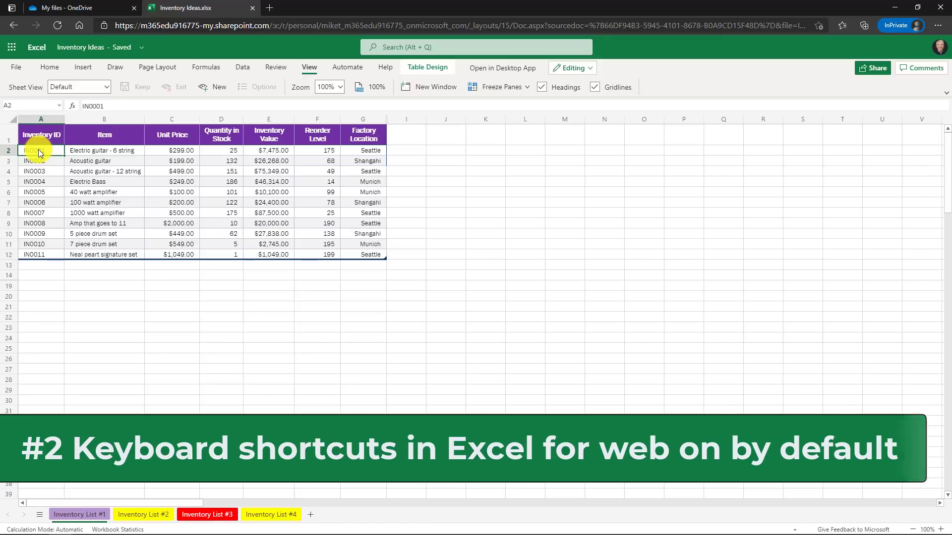
# Turn on filters for the Inventory List #1 table and add an AutoSum total below the Unit Price column in C13.
pyautogui.click(46, 132)
pyautogui.hotkey('ctrl', 'shift', 'l')
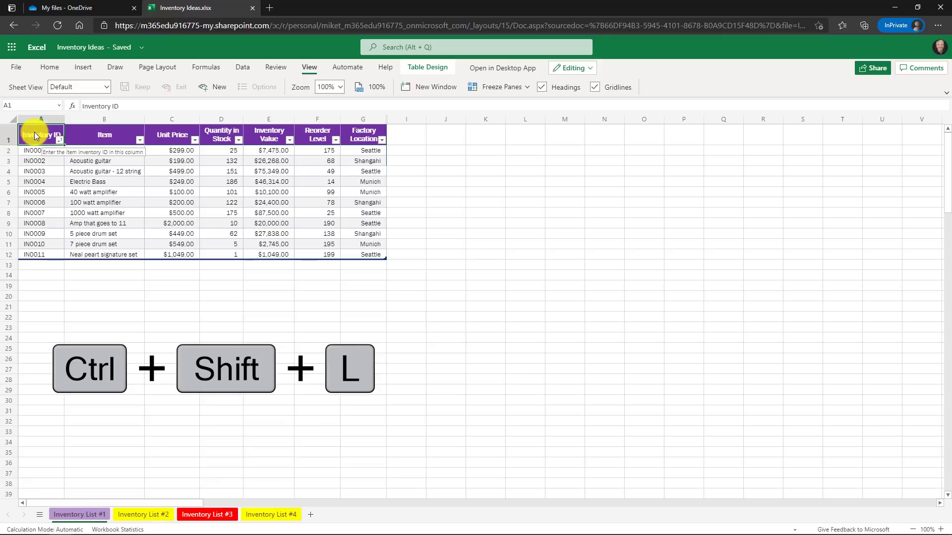
pyautogui.click(178, 269)
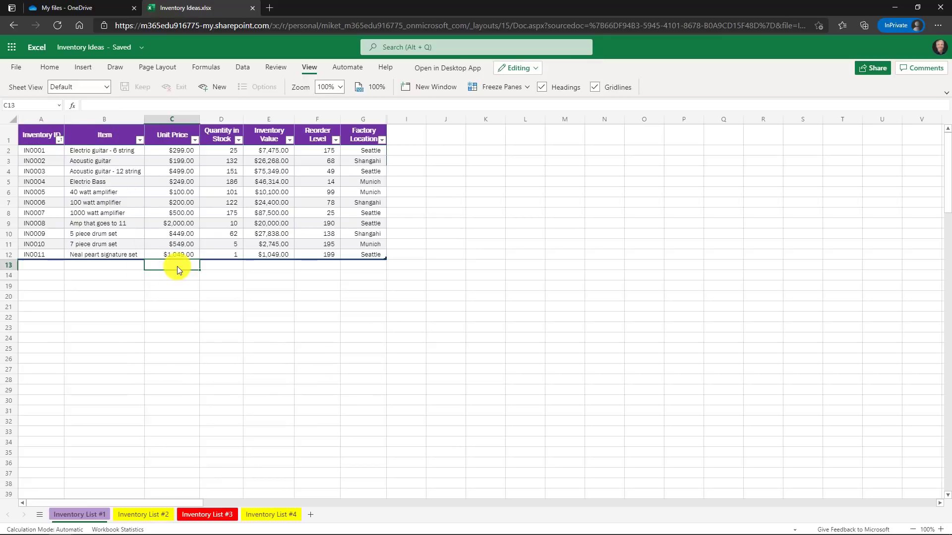
pyautogui.hotkey('alt', '=')
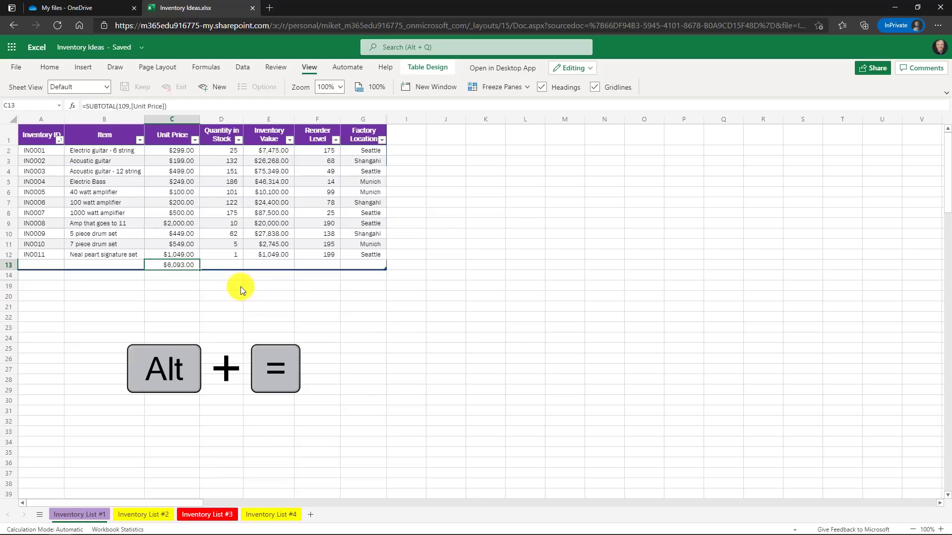
# Select all data cells of the Factory Location column in the Inventory List #1 table.
pyautogui.click(365, 191)
pyautogui.hotkey('ctrl', 'space')
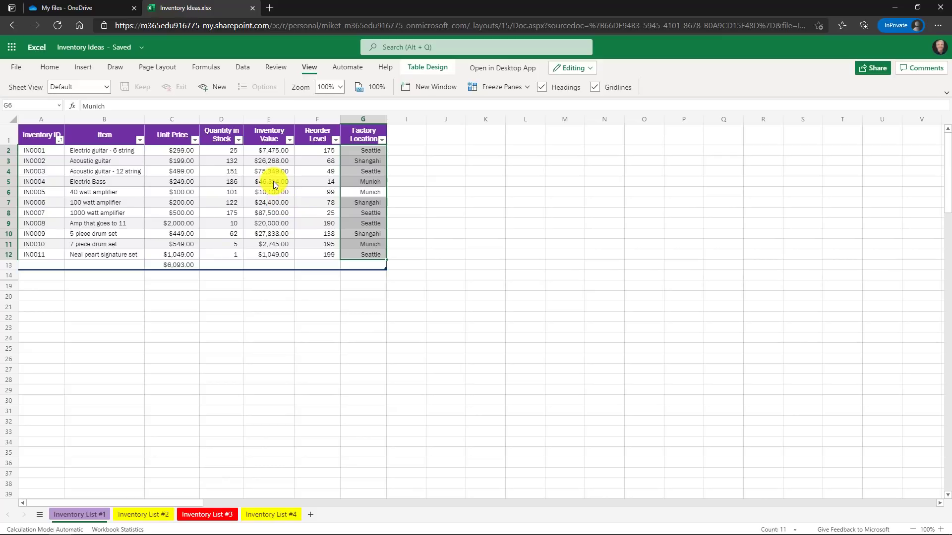
# Open the keyboard shortcuts overview, look through the list and the Override browser shortcuts option, and close it.
pyautogui.click(384, 68)
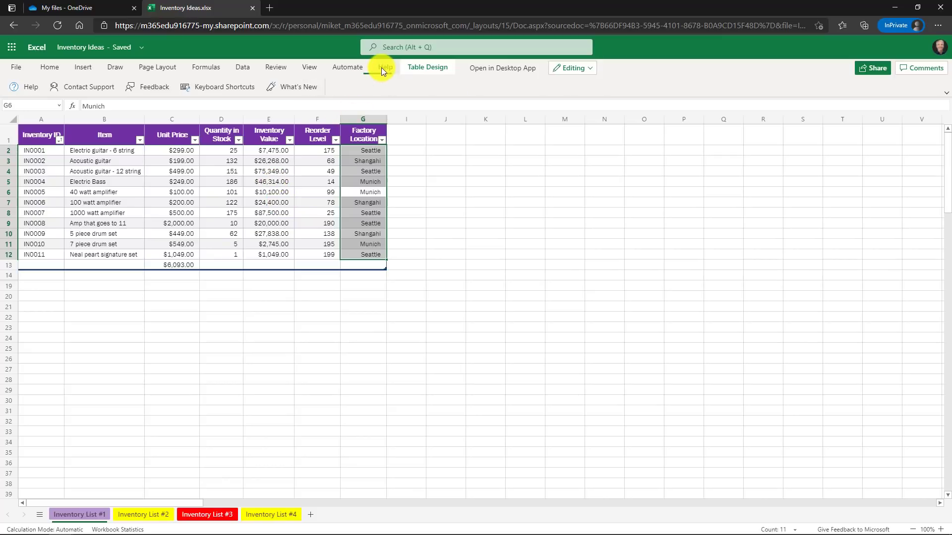
pyautogui.click(240, 88)
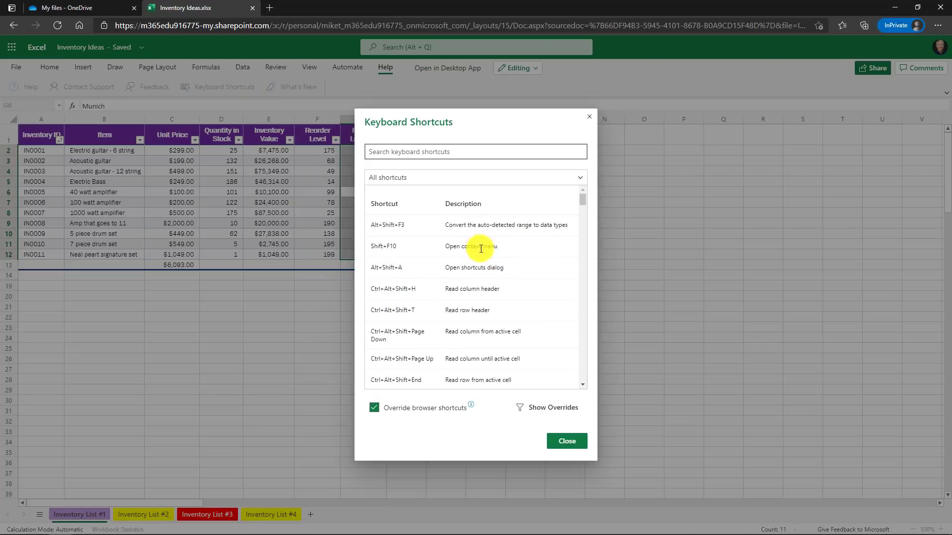
pyautogui.scroll(-5, 474, 257)
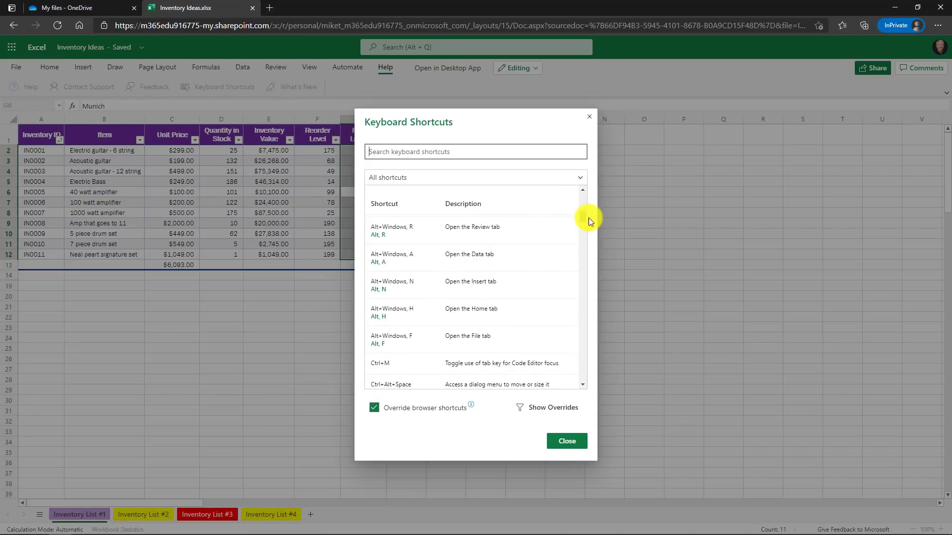
pyautogui.moveTo(582, 216); pyautogui.dragTo(582, 217)
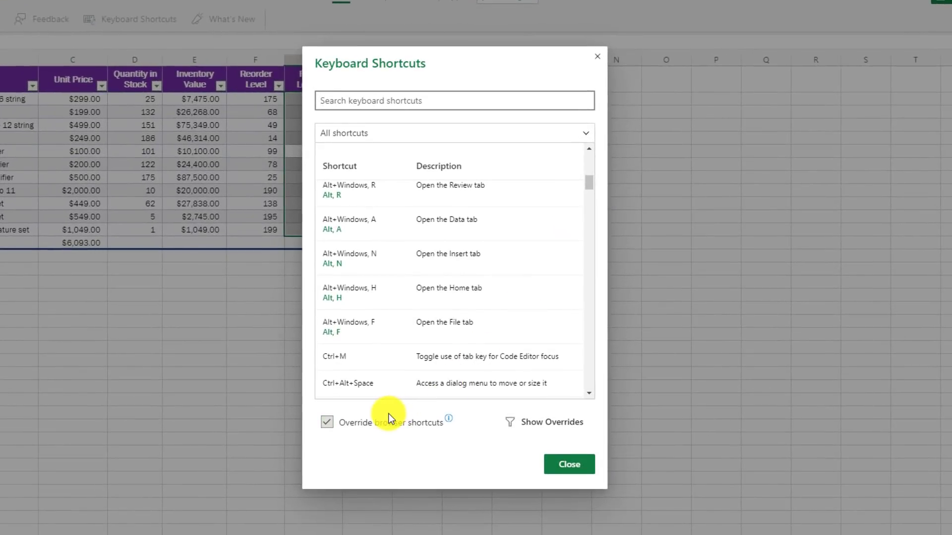
pyautogui.click(326, 423)
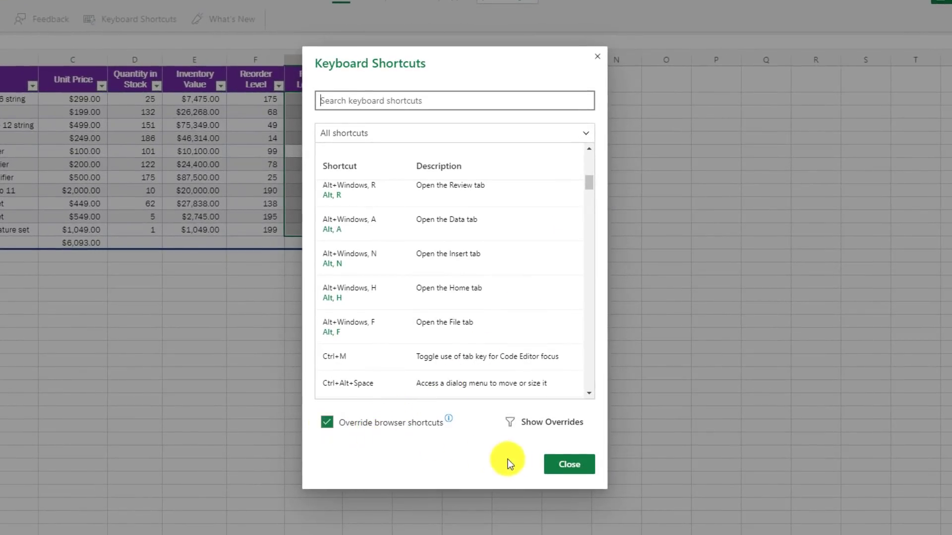
pyautogui.click(564, 466)
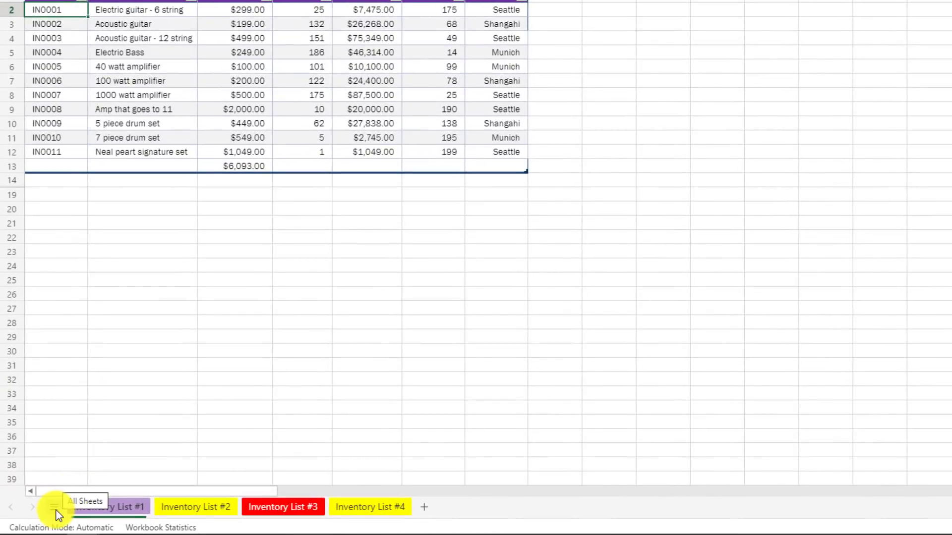
# View the sheets Inventory List #2, #3 and #4 one after another from the all-sheets list and return to Inventory List #1.
pyautogui.click(54, 507)
pyautogui.click(119, 439)
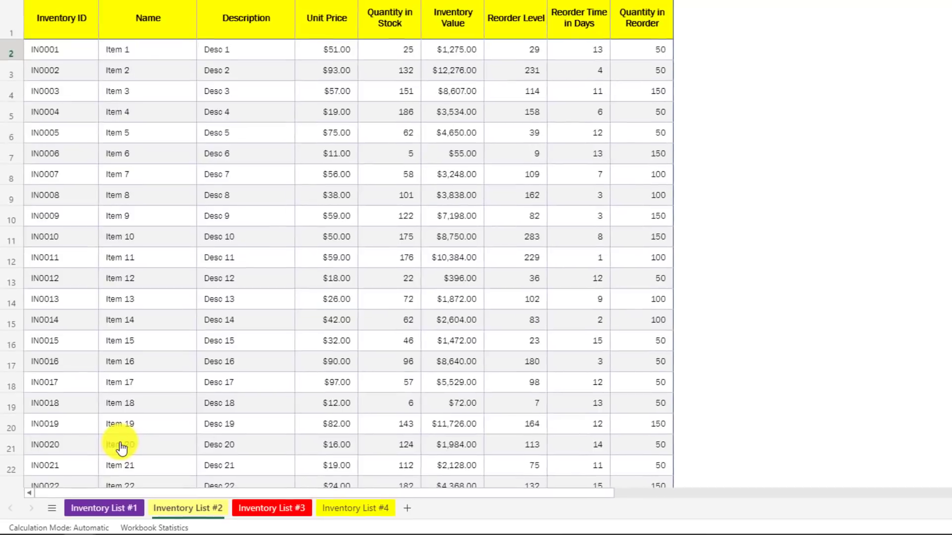
pyautogui.click(53, 508)
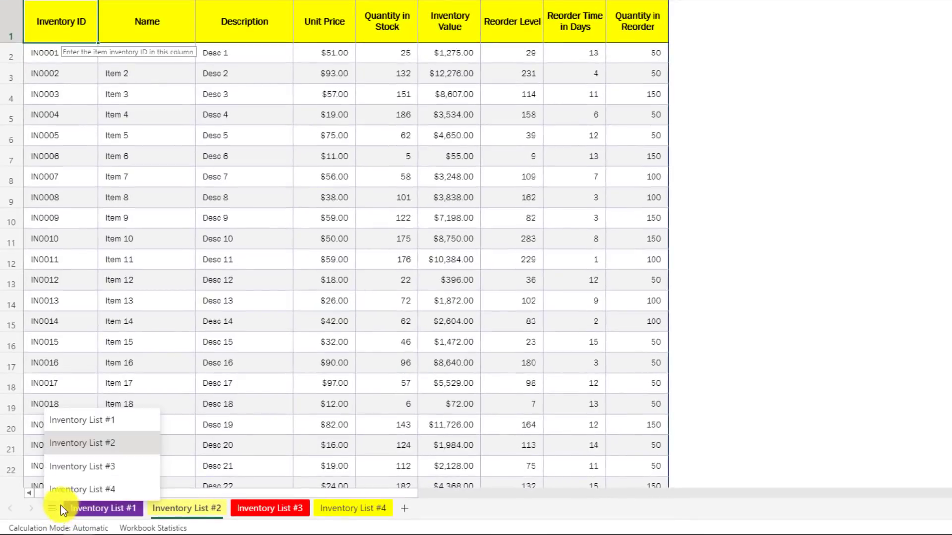
pyautogui.click(105, 467)
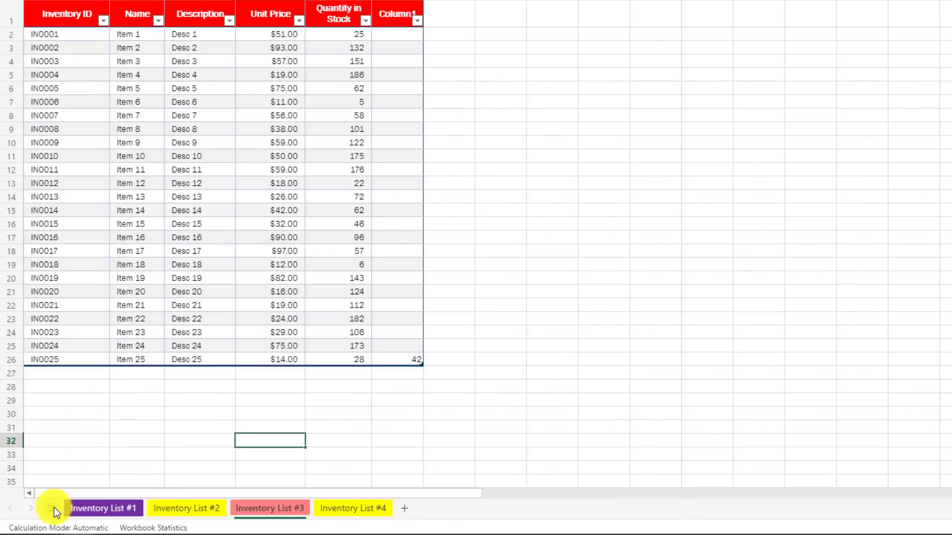
pyautogui.click(55, 507)
pyautogui.click(92, 493)
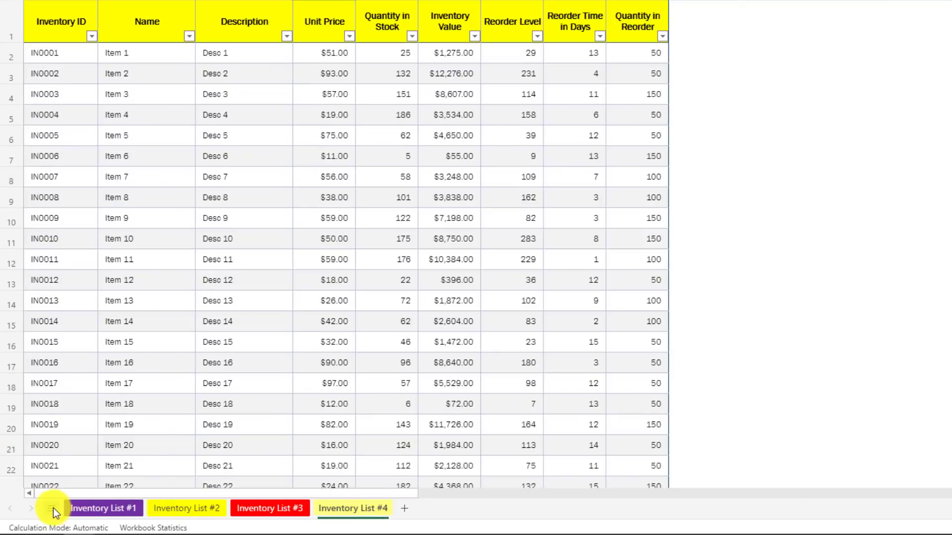
pyautogui.click(54, 508)
pyautogui.click(95, 421)
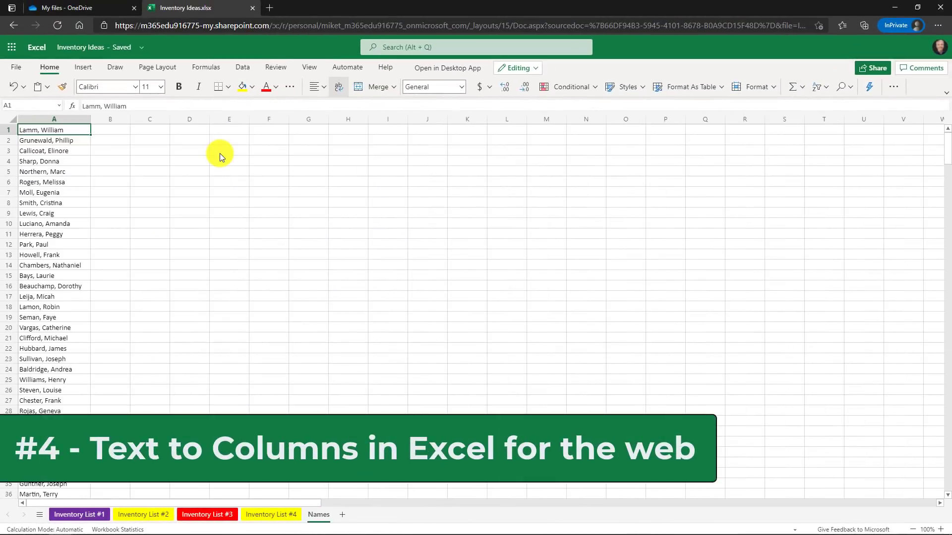
# Split column A of the Names sheet into separate last and first names with Text to Columns, using only the comma delimiter.
pyautogui.click(243, 68)
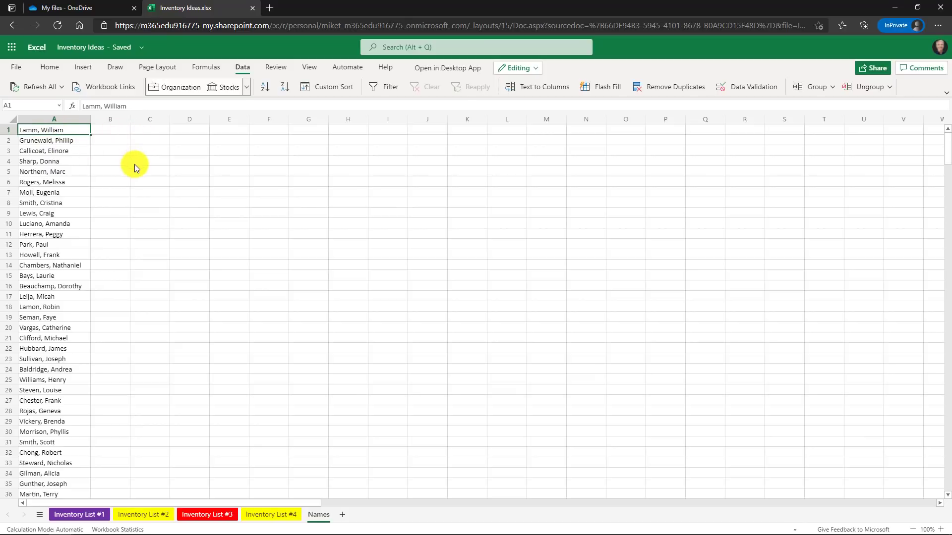
pyautogui.click(59, 120)
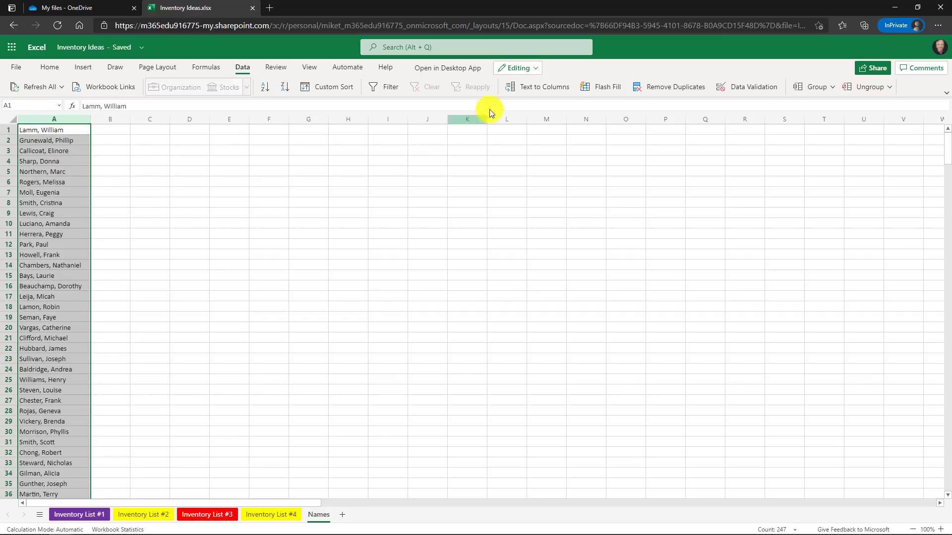
pyautogui.click(552, 87)
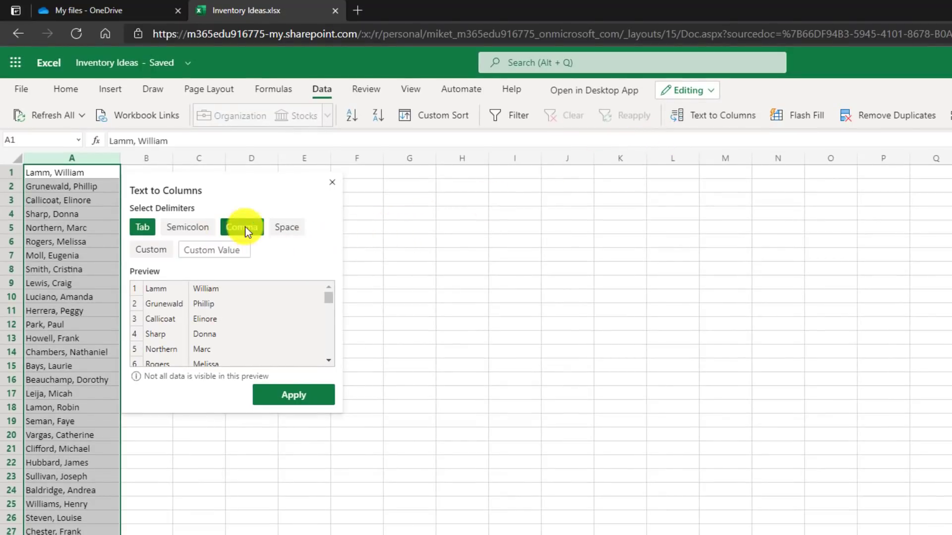
pyautogui.click(190, 228)
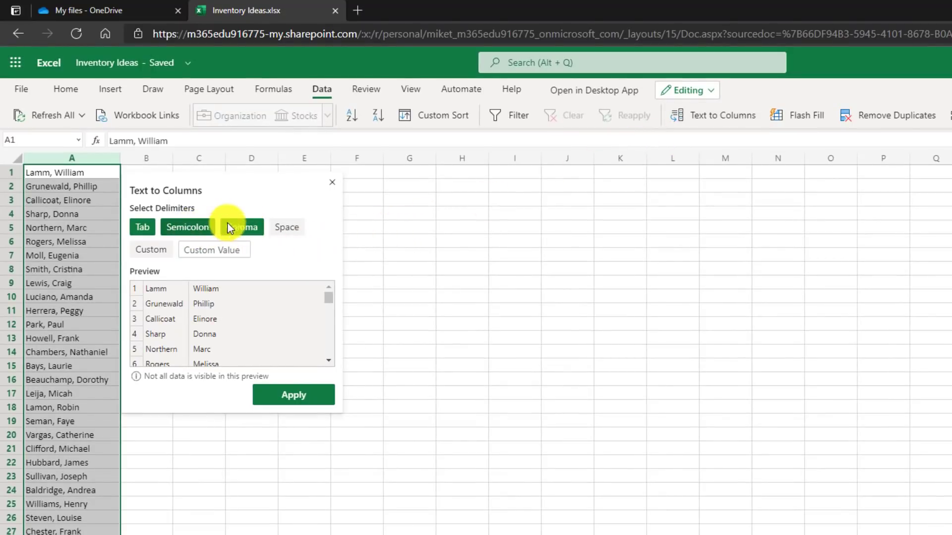
pyautogui.click(280, 226)
pyautogui.click(191, 229)
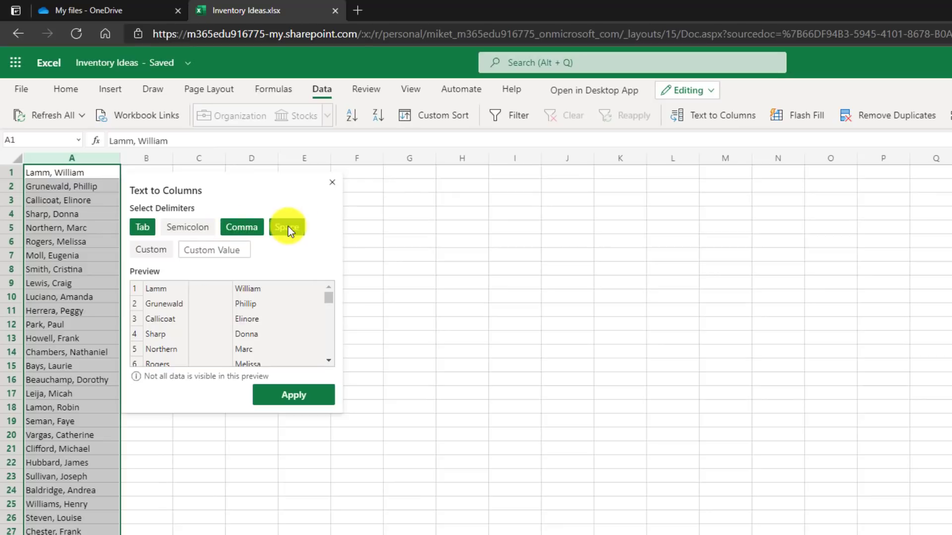
pyautogui.click(287, 227)
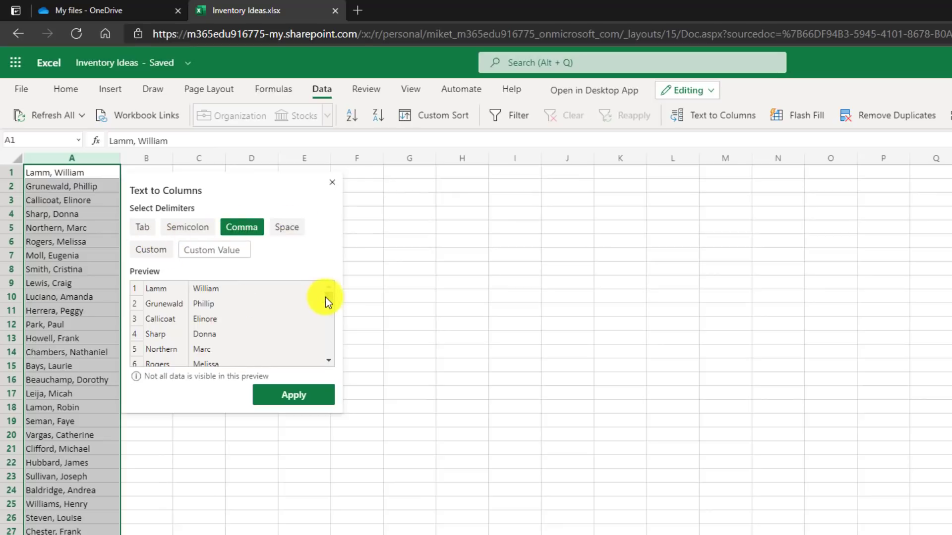
pyautogui.moveTo(328, 297); pyautogui.dragTo(339, 276)
pyautogui.click(302, 391)
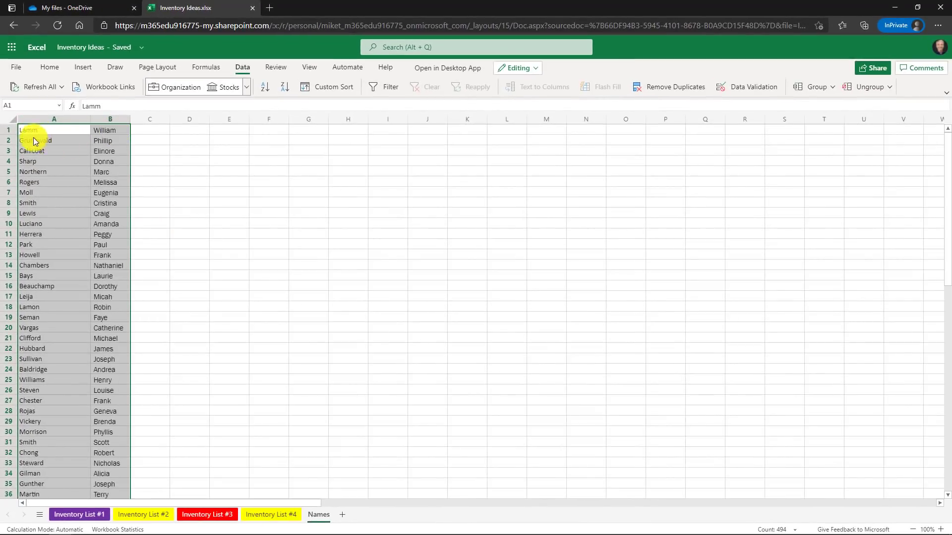
pyautogui.scroll(-3, 164, 221)
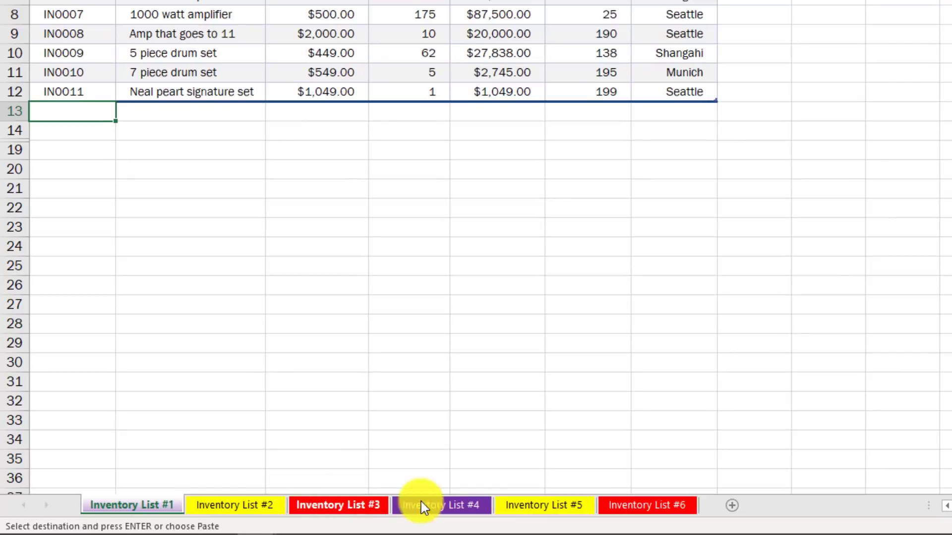
# In desktop Excel, hide the sheets Inventory List #2 through Inventory List #6.
pyautogui.rightClick(243, 503)
pyautogui.click(317, 448)
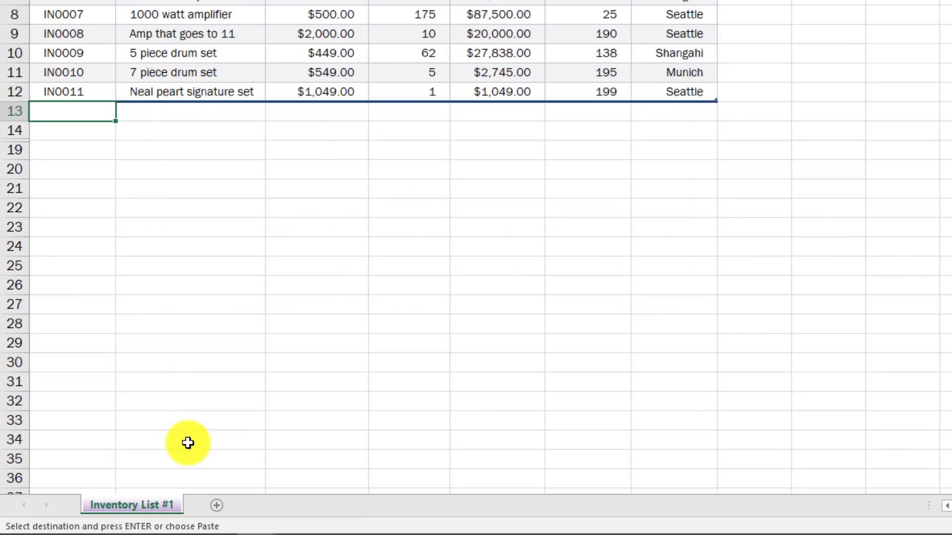
# Unhide the sheets Inventory List #2 through Inventory List #6 all at once.
pyautogui.rightClick(163, 502)
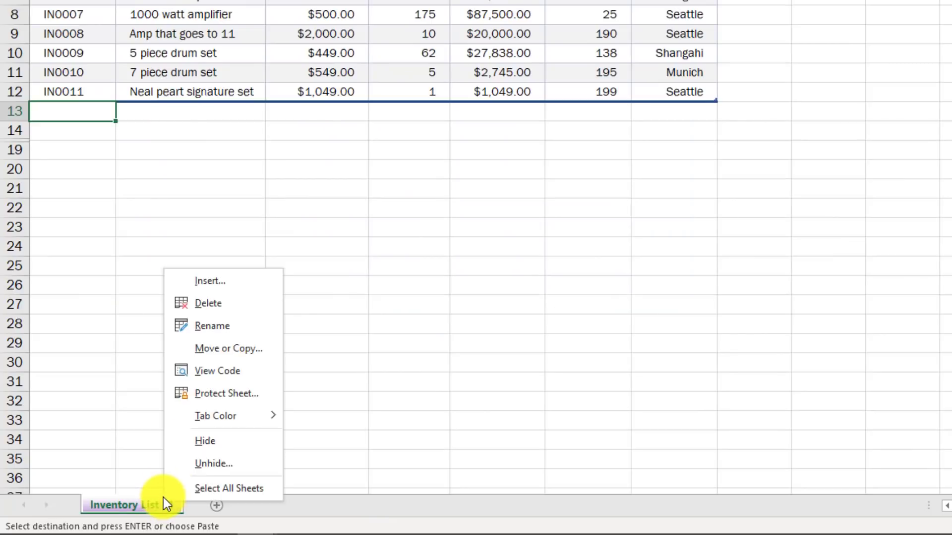
pyautogui.click(269, 463)
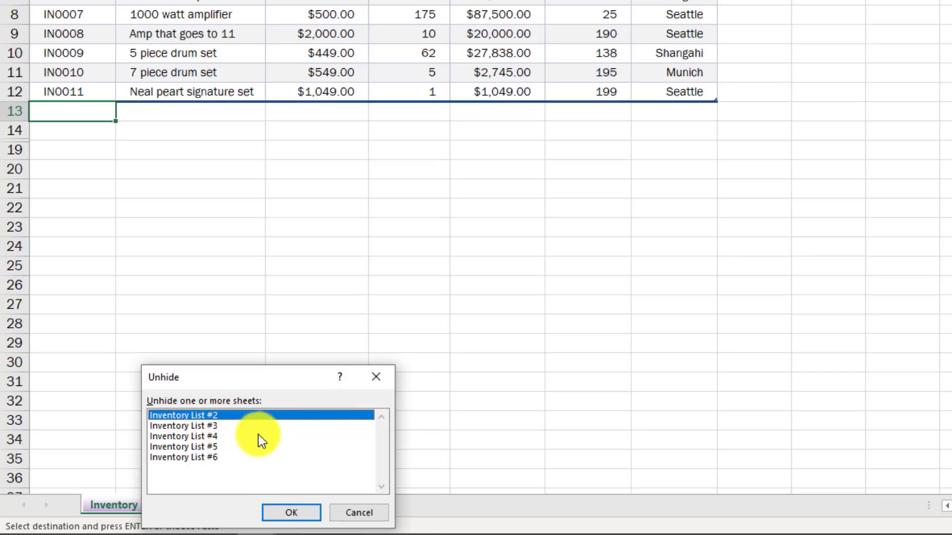
pyautogui.keyDown('ctrl'); pyautogui.click(212, 436); pyautogui.keyUp('ctrl')
pyautogui.keyDown('ctrl'); pyautogui.click(222, 446); pyautogui.keyUp('ctrl')
pyautogui.click(234, 458)
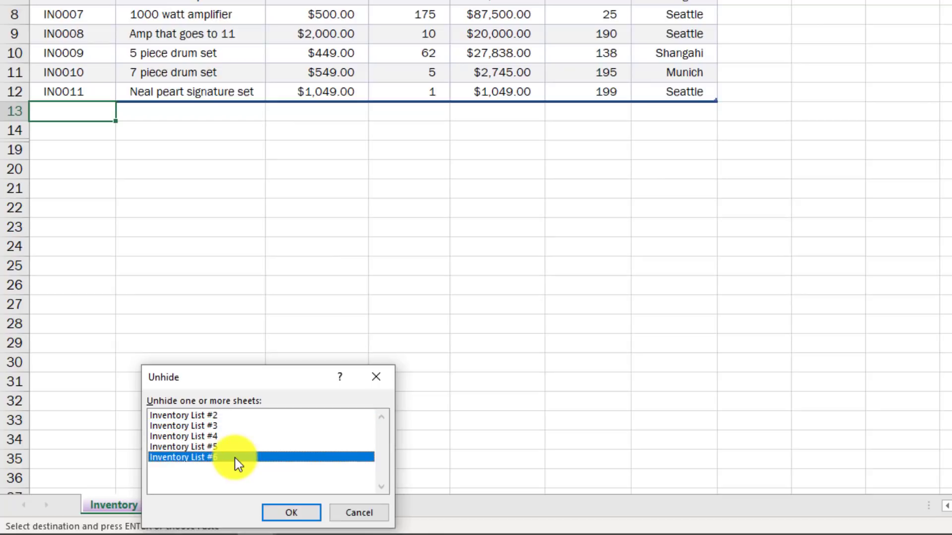
pyautogui.keyDown('shift'); pyautogui.click(218, 417); pyautogui.keyUp('shift')
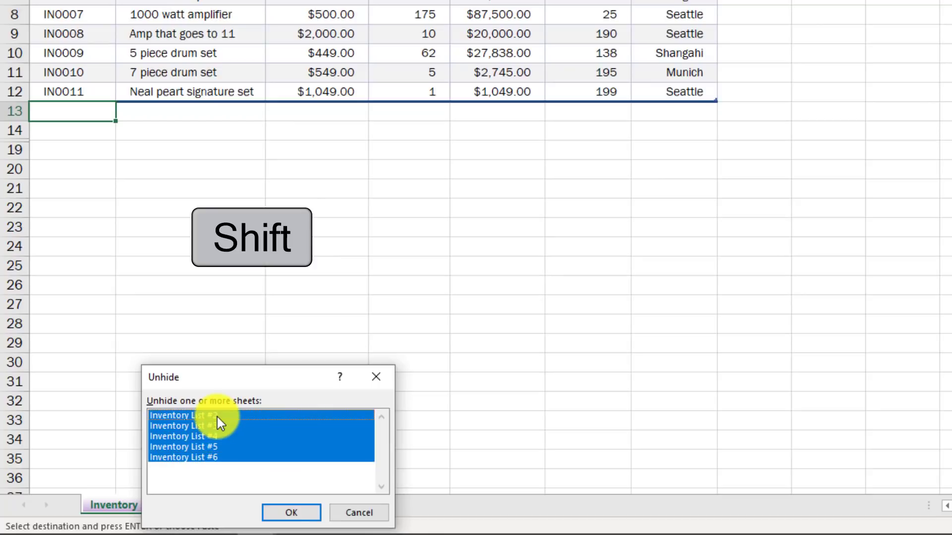
pyautogui.click(302, 510)
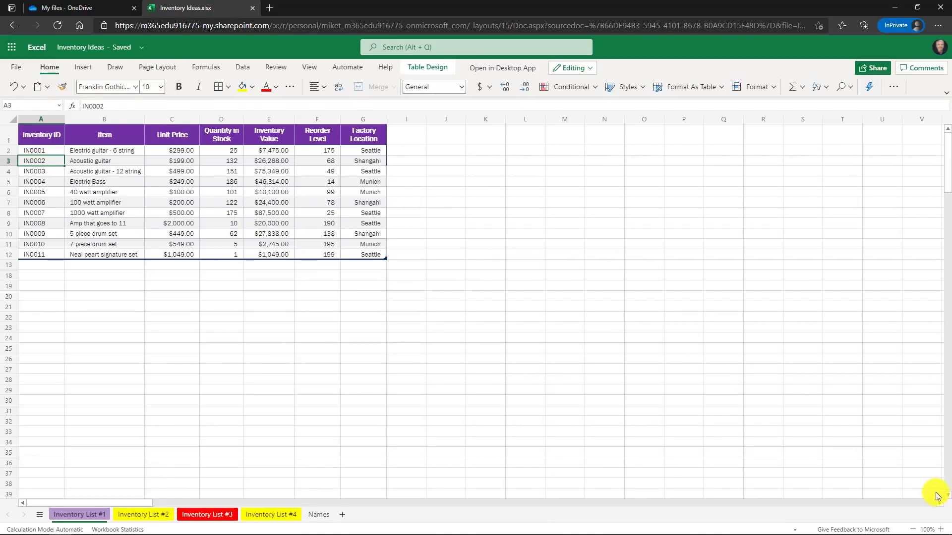
# In Excel for the web, magnify Inventory List #1 in several increments and return it to 100%.
pyautogui.click(941, 529)
pyautogui.click(941, 530)
pyautogui.click(942, 529)
pyautogui.click(941, 529)
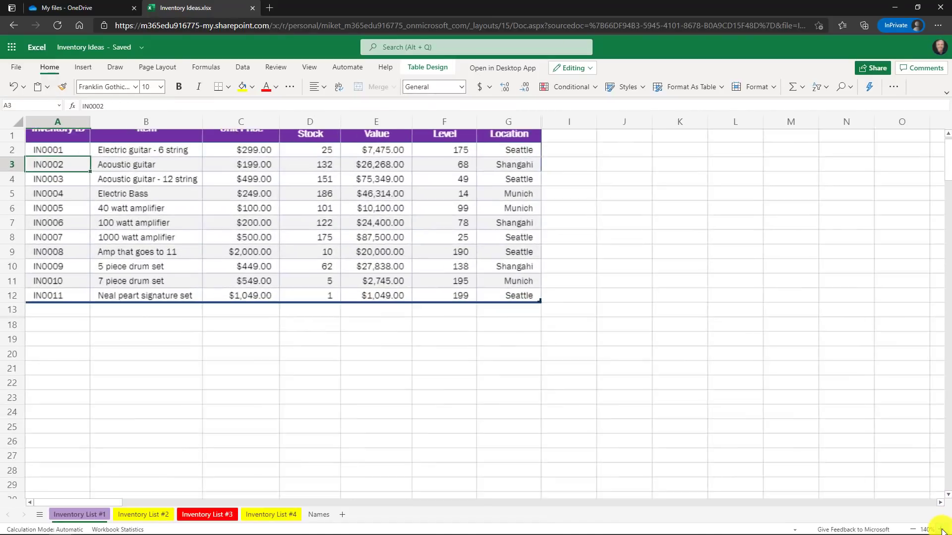
pyautogui.click(941, 529)
pyautogui.click(941, 530)
pyautogui.click(914, 529)
pyautogui.click(914, 529)
pyautogui.click(913, 529)
pyautogui.click(914, 529)
pyautogui.click(914, 529)
pyautogui.click(914, 529)
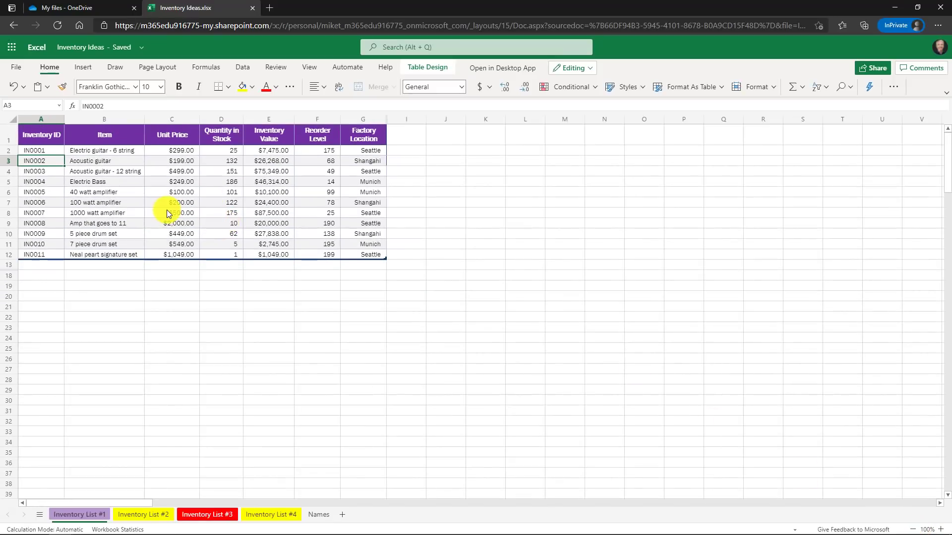
# Select the 1000 watt amplifier's unit price, enlarge the sheet around that cell, and shrink it back to 100%.
pyautogui.click(167, 212)
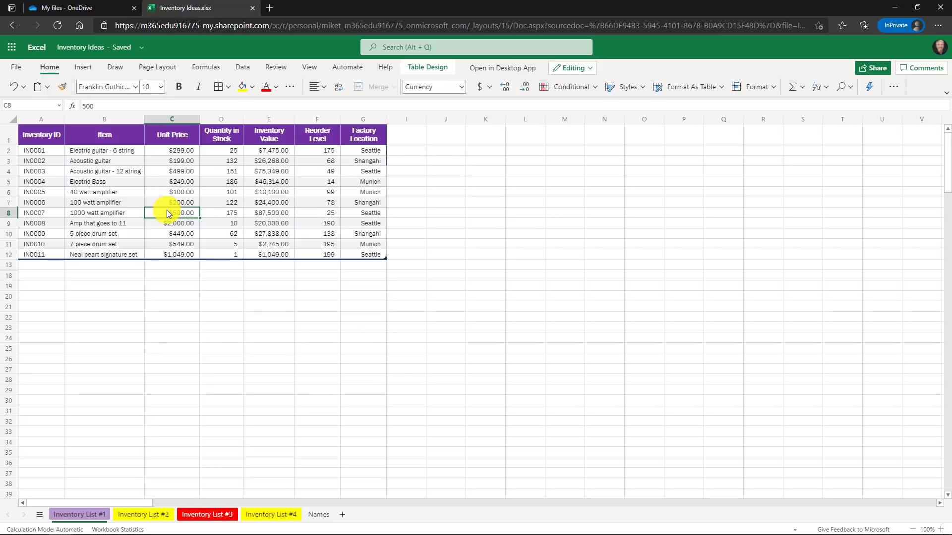
pyautogui.hotkey('ctrl', 'alt', '+')
pyautogui.hotkey('ctrl', 'alt', '+')
pyautogui.hotkey('ctrl', 'alt', '+')
pyautogui.hotkey('ctrl', 'alt', '+')
pyautogui.hotkey('ctrl', 'alt', '+')
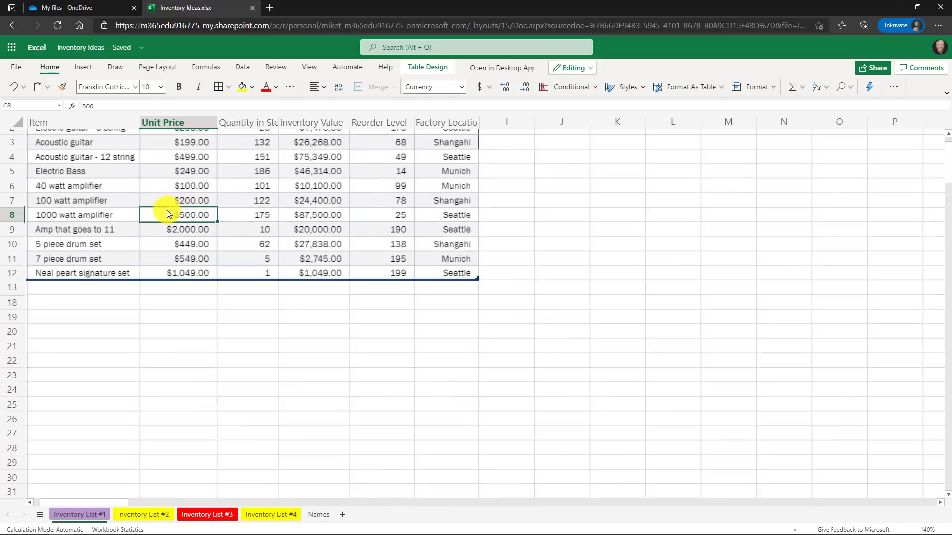
pyautogui.hotkey('ctrl', 'alt', '+')
pyautogui.hotkey('ctrl', 'alt', '-')
pyautogui.hotkey('ctrl', 'alt', '-')
pyautogui.hotkey('ctrl', 'alt', '-')
pyautogui.hotkey('ctrl', 'alt', '-')
pyautogui.hotkey('ctrl', 'alt', '-')
pyautogui.hotkey('ctrl', 'alt', '-')
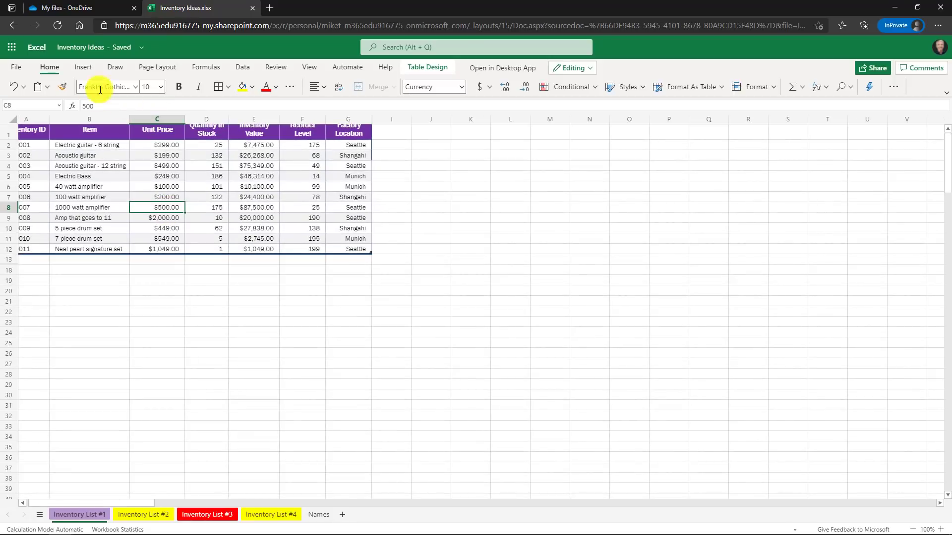
# Set the sheet's zoom to the preset of 150% and reset it to 100%.
pyautogui.click(308, 66)
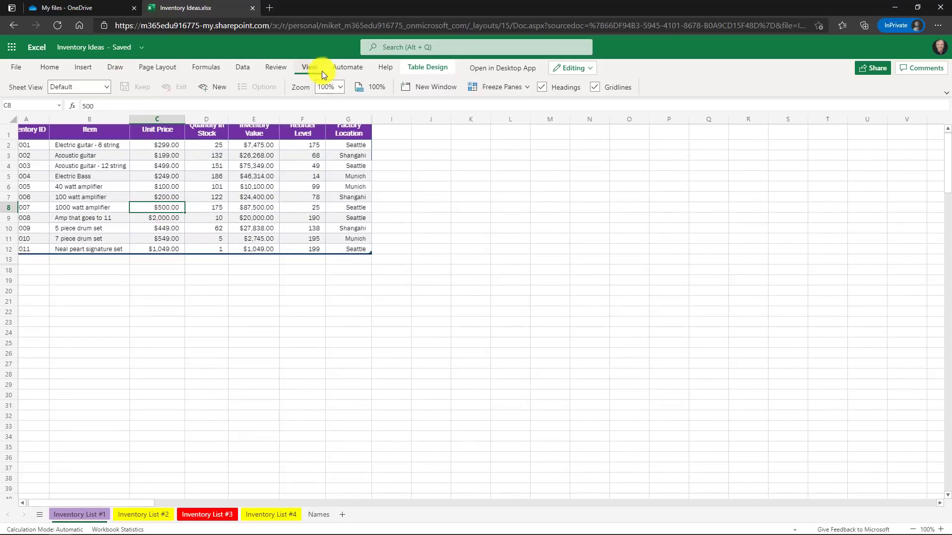
pyautogui.click(340, 90)
pyautogui.click(336, 178)
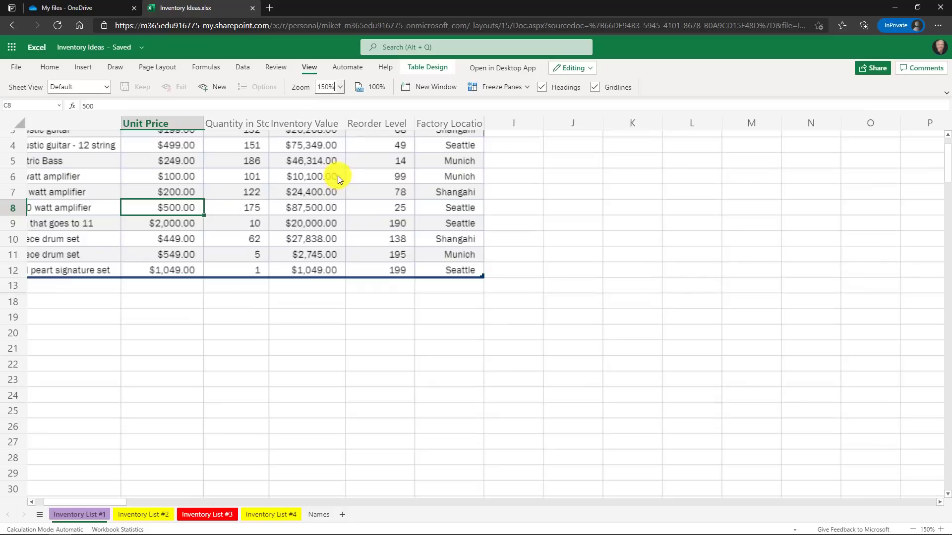
pyautogui.click(378, 86)
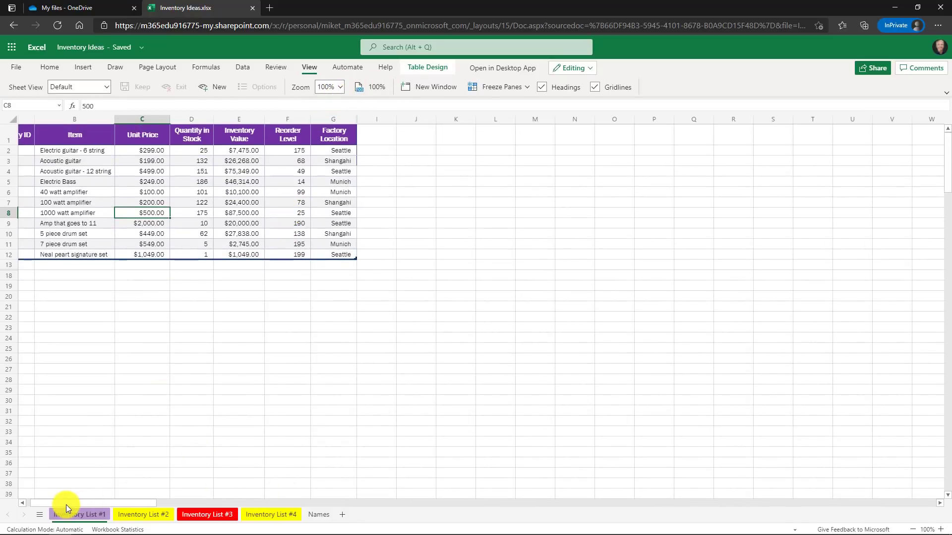
# Bring column A back into view, enlarge the sheet to 130%, and select cell B13.
pyautogui.moveTo(64, 505); pyautogui.dragTo(57, 504)
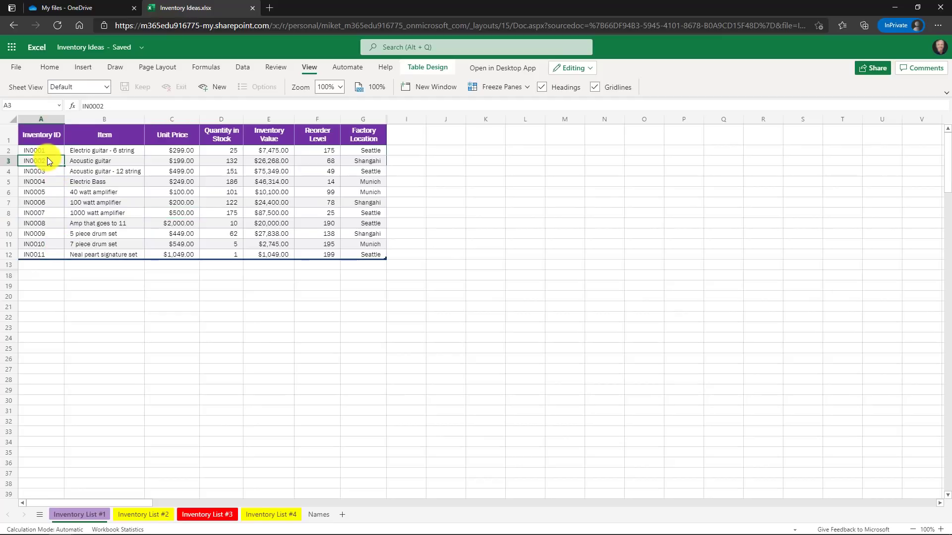
pyautogui.scroll(3, 46, 156)
pyautogui.click(138, 313)
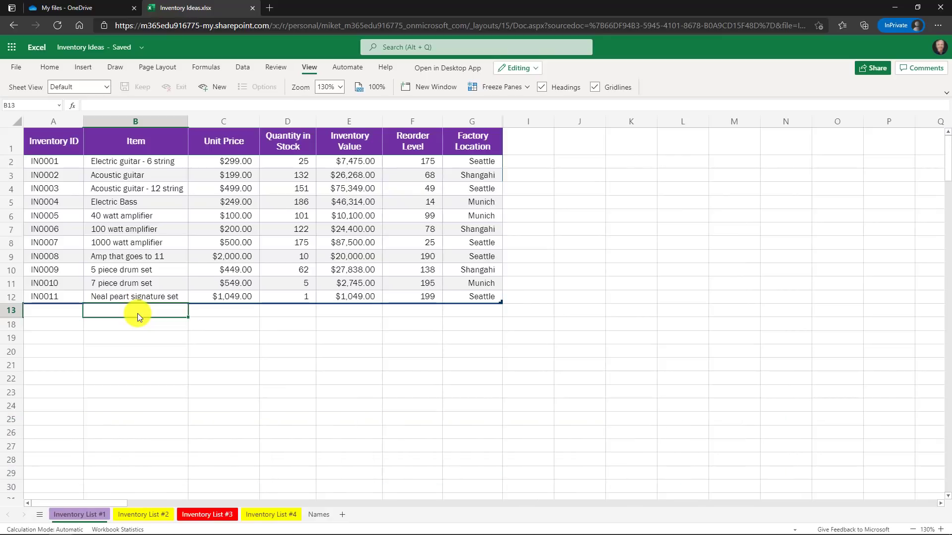
# Select the Item column together with the non-adjacent Quantity in Stock and Reorder Level columns and part of Factory Location.
pyautogui.click(129, 136)
pyautogui.moveTo(142, 151); pyautogui.dragTo(146, 294)
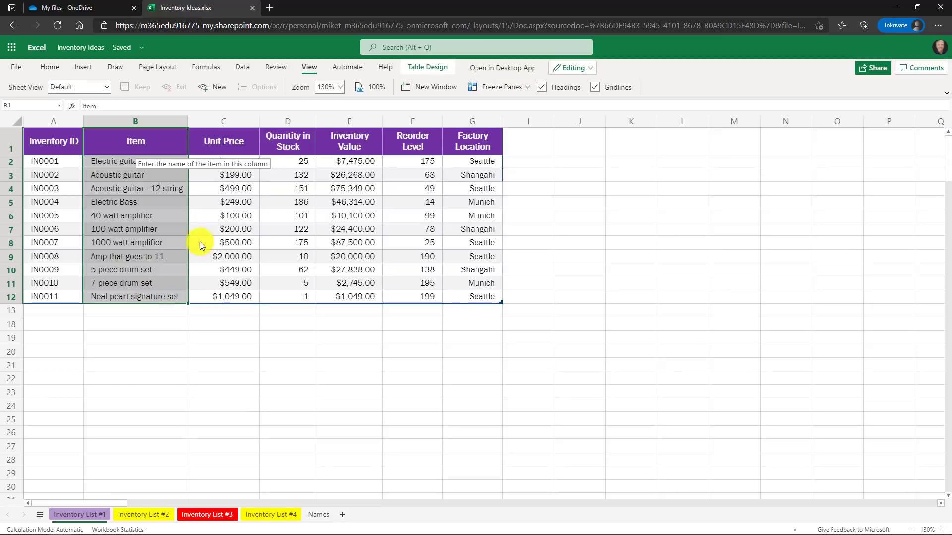
pyautogui.moveTo(274, 144); pyautogui.dragTo(299, 296)
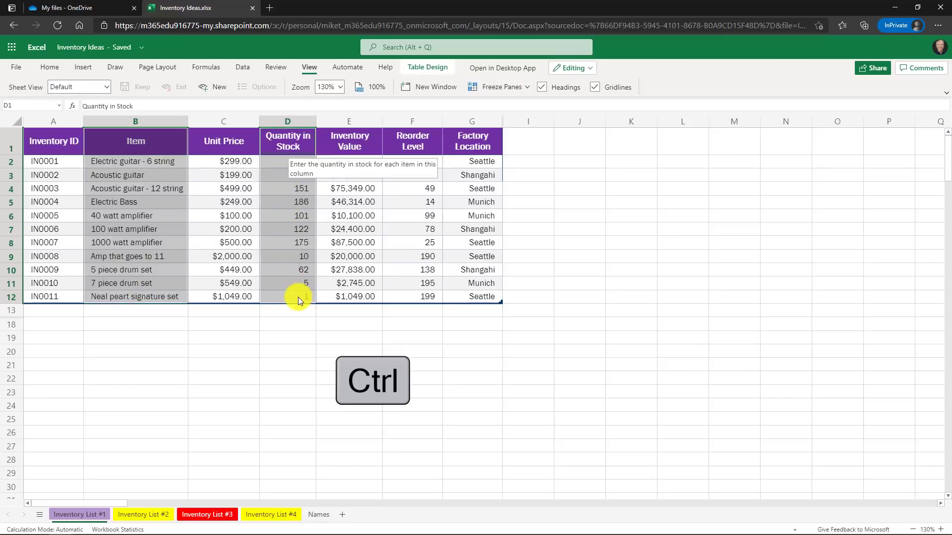
pyautogui.moveTo(477, 243); pyautogui.dragTo(489, 292)
pyautogui.keyDown('ctrl'); pyautogui.click(416, 148); pyautogui.keyUp('ctrl')
pyautogui.moveTo(423, 177); pyautogui.dragTo(417, 295)
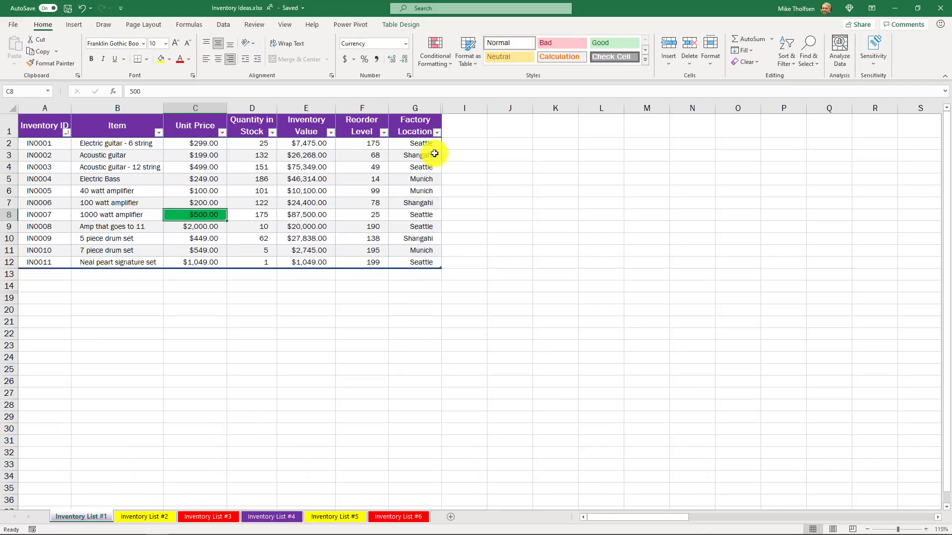
# In desktop Excel, open the Conditional Formatting Rules Manager, move it over the table, and enlarge the dialog.
pyautogui.click(435, 55)
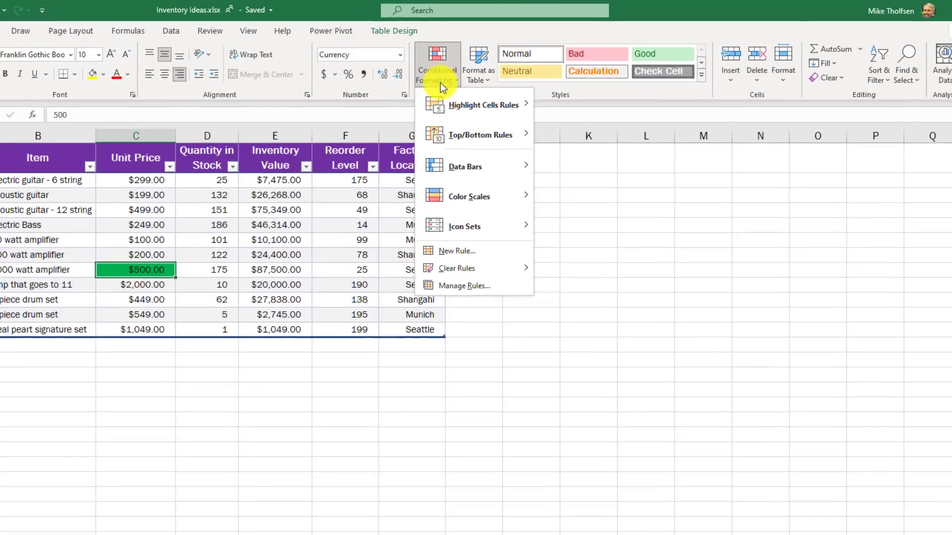
pyautogui.click(491, 287)
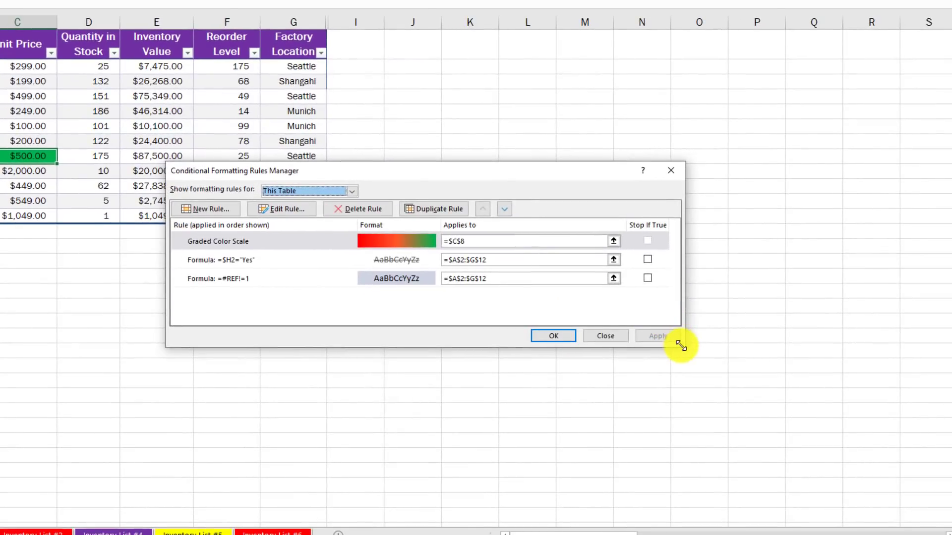
pyautogui.moveTo(681, 345); pyautogui.dragTo(835, 517)
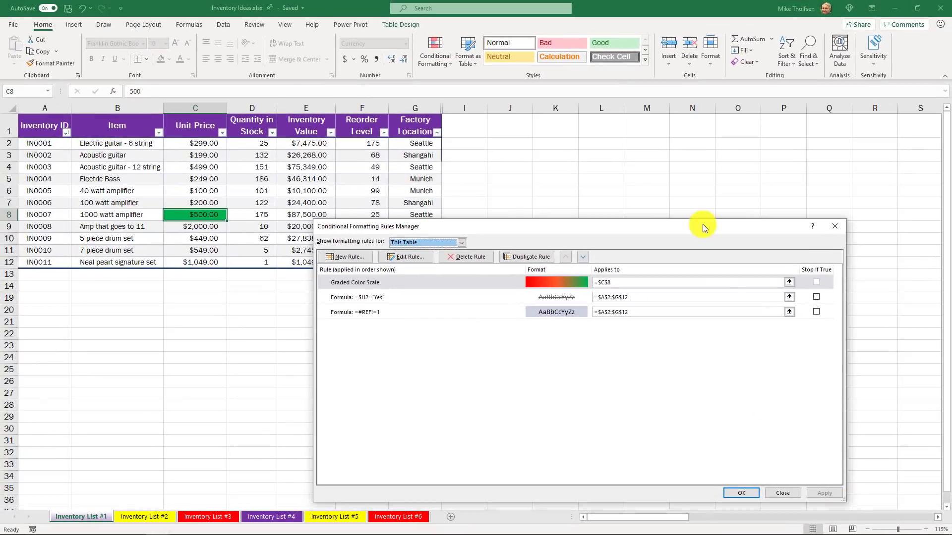
pyautogui.moveTo(703, 225); pyautogui.dragTo(486, 104)
pyautogui.moveTo(621, 377); pyautogui.dragTo(850, 496)
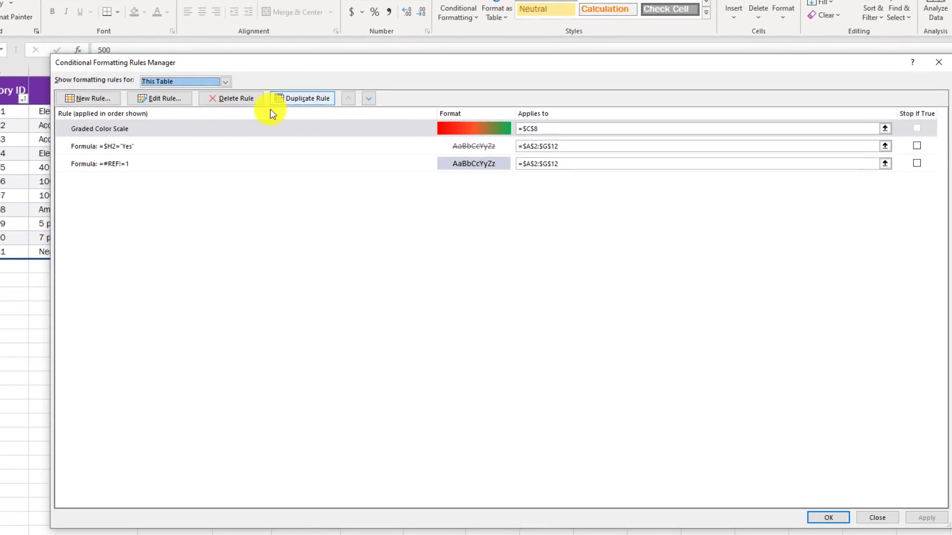
# Duplicate the Graded Color Scale rule and give the copy a yellow minimum color and a light blue maximum color.
pyautogui.click(97, 129)
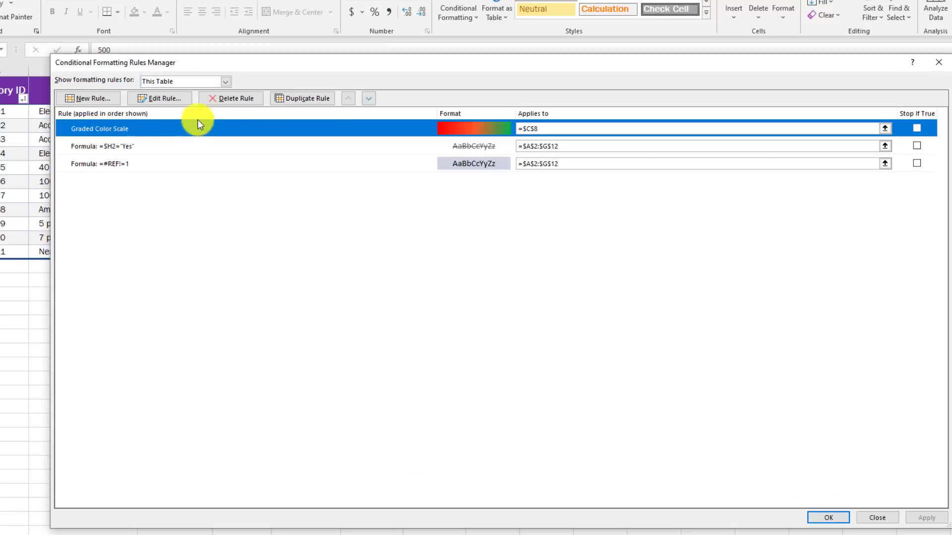
pyautogui.click(307, 98)
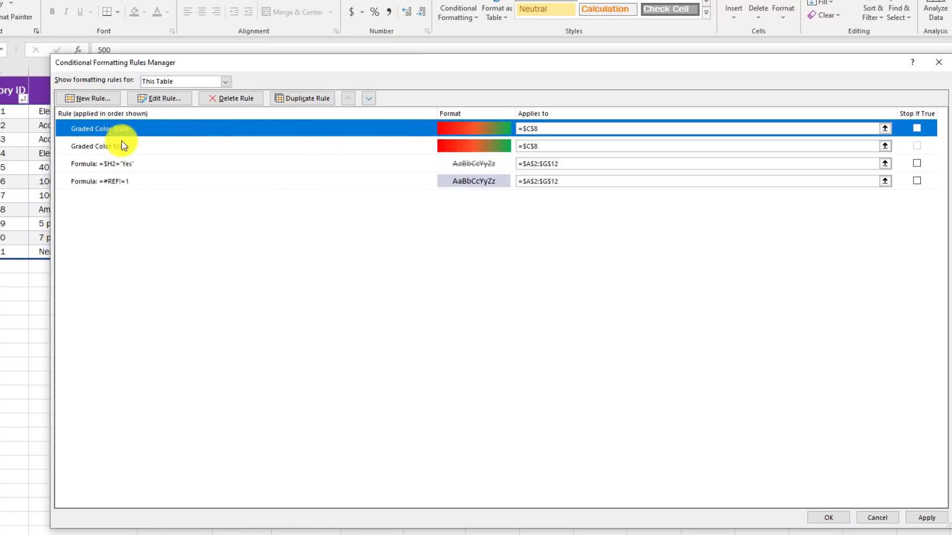
pyautogui.click(160, 98)
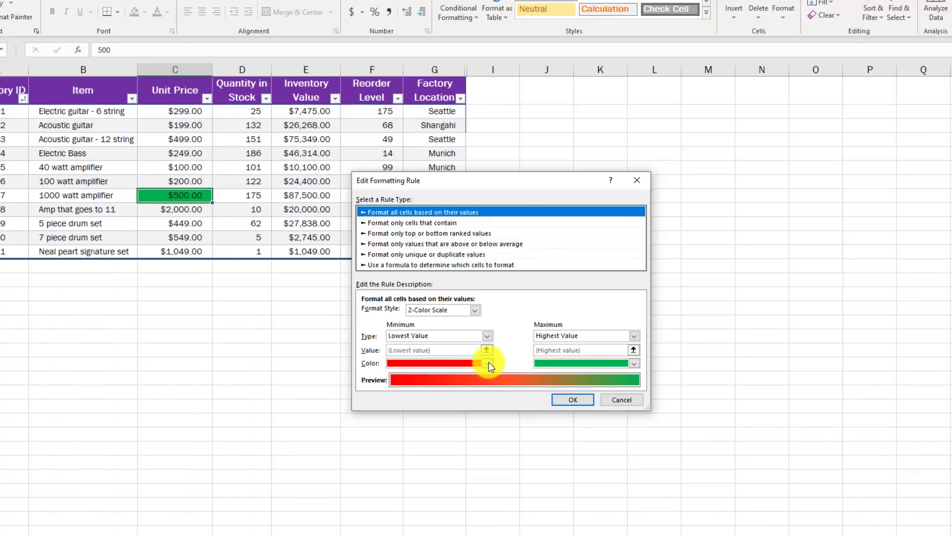
pyautogui.click(488, 363)
pyautogui.click(421, 473)
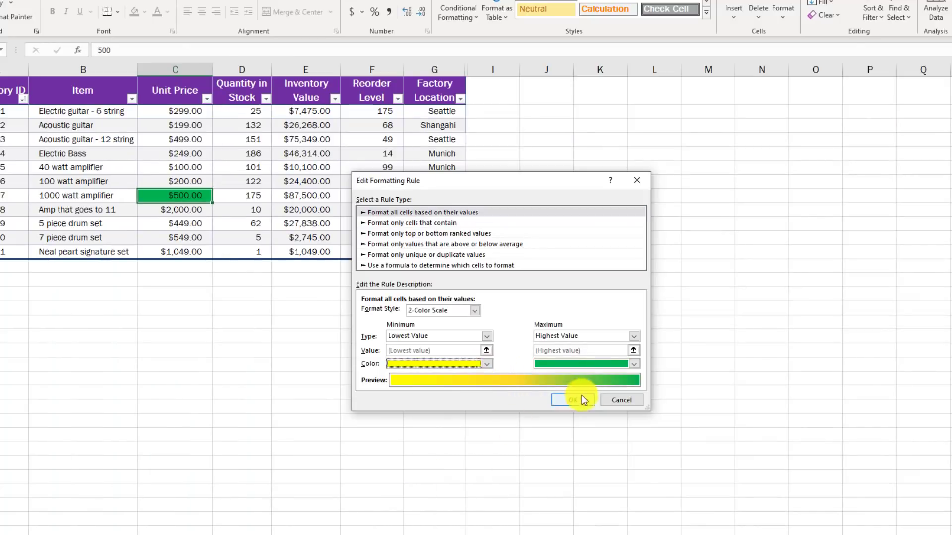
pyautogui.click(635, 364)
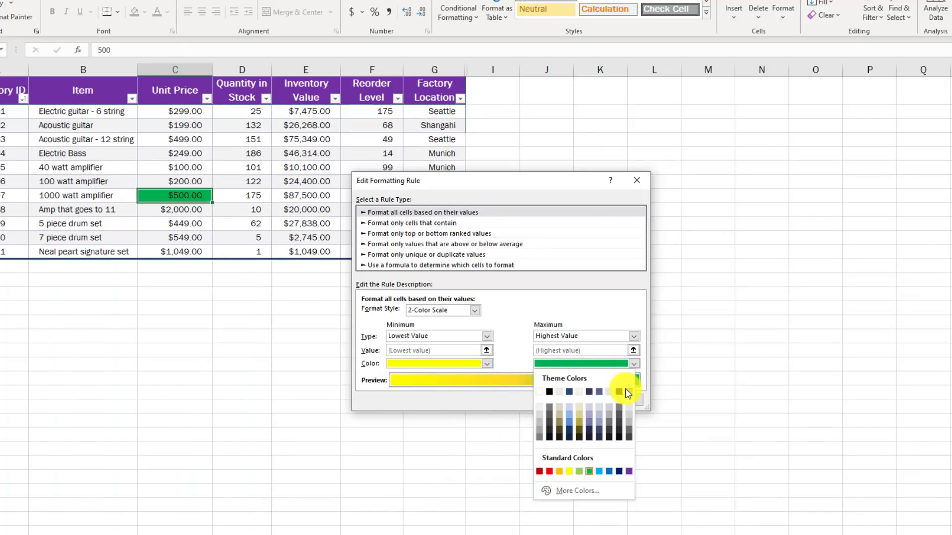
pyautogui.click(599, 472)
pyautogui.click(586, 400)
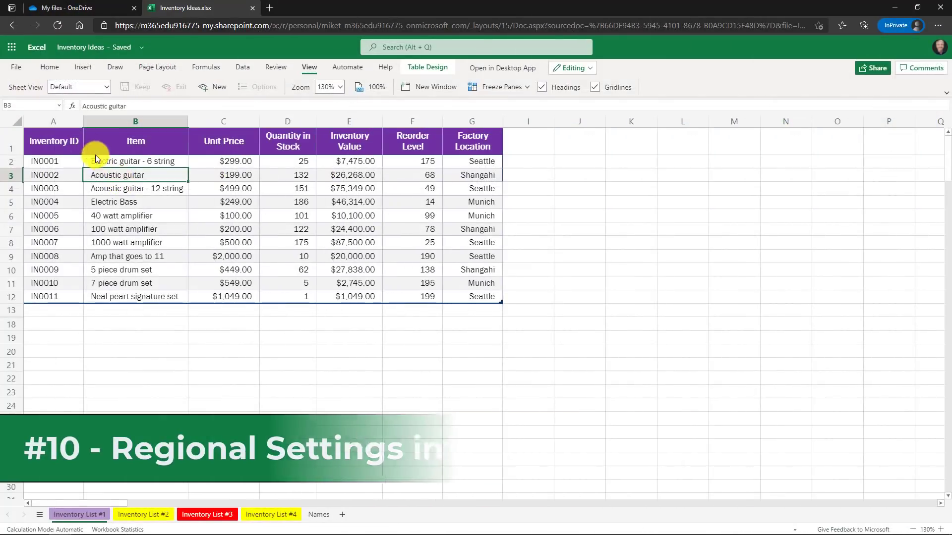
# In Excel for the web, change the regional format from the options to French (France).
pyautogui.click(17, 68)
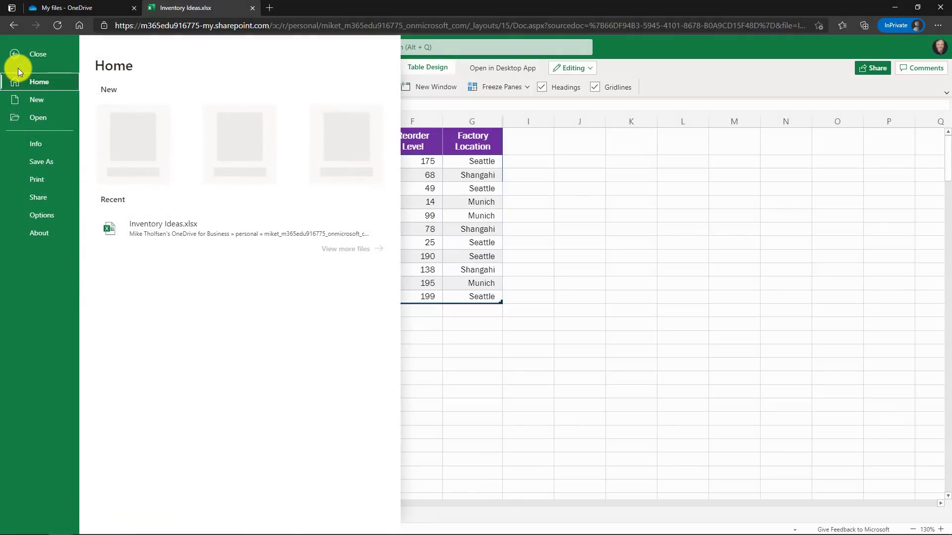
pyautogui.click(45, 217)
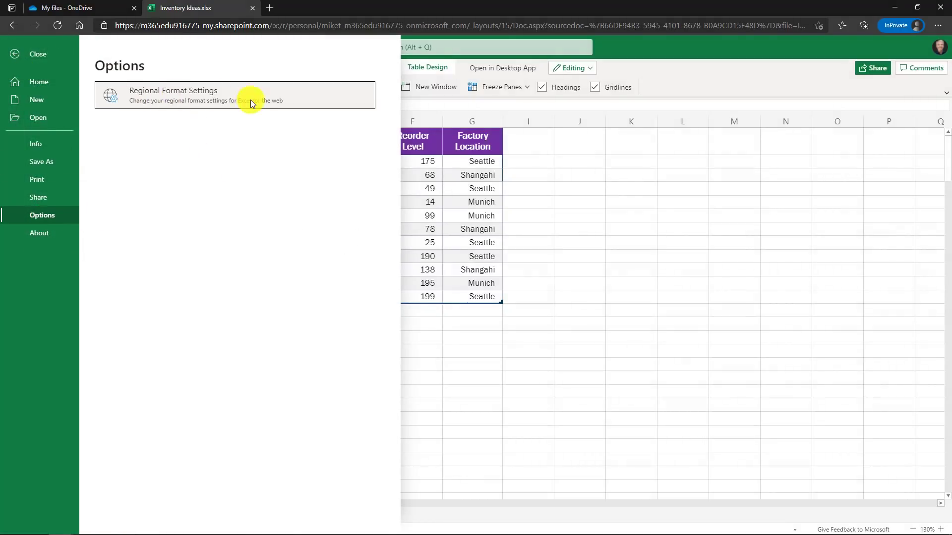
pyautogui.click(294, 97)
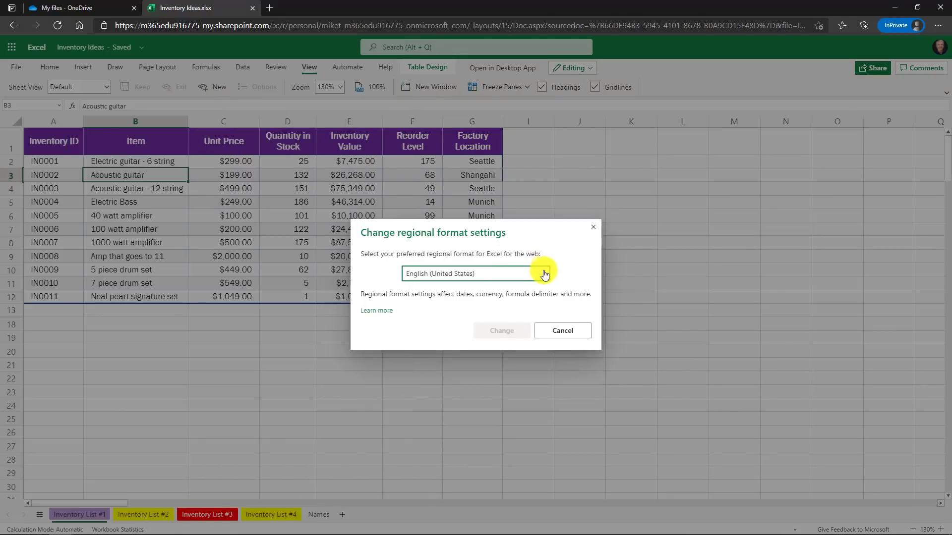
pyautogui.click(544, 274)
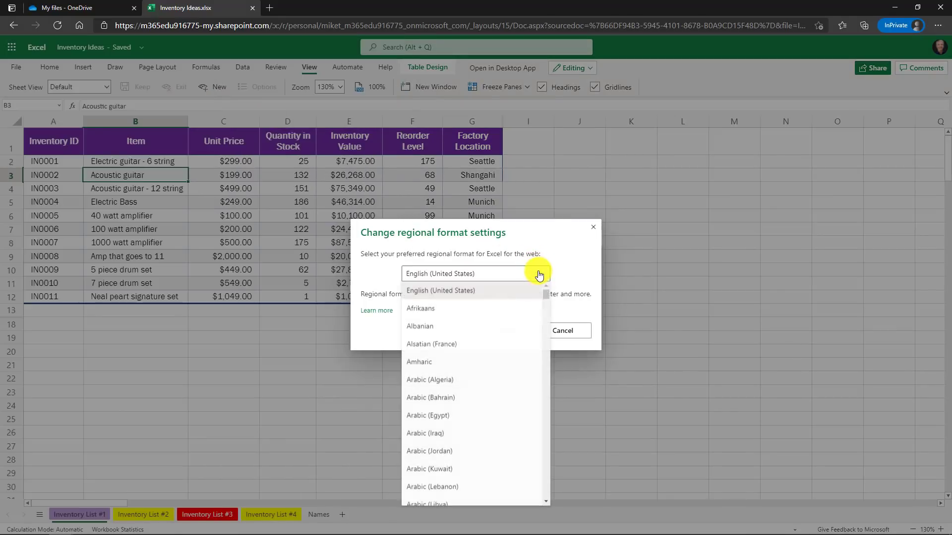
pyautogui.moveTo(546, 294); pyautogui.dragTo(550, 350)
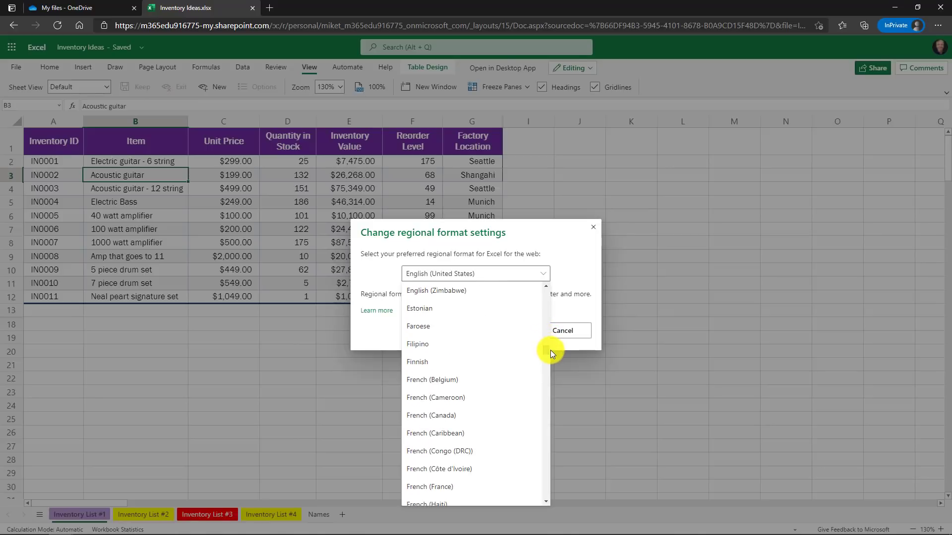
pyautogui.scroll(-3, 471, 392)
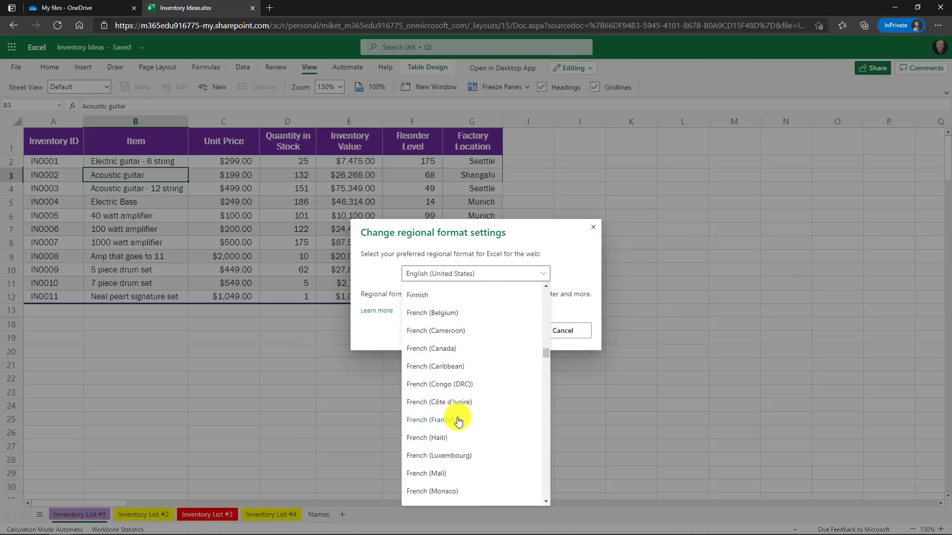
pyautogui.click(456, 418)
pyautogui.click(502, 330)
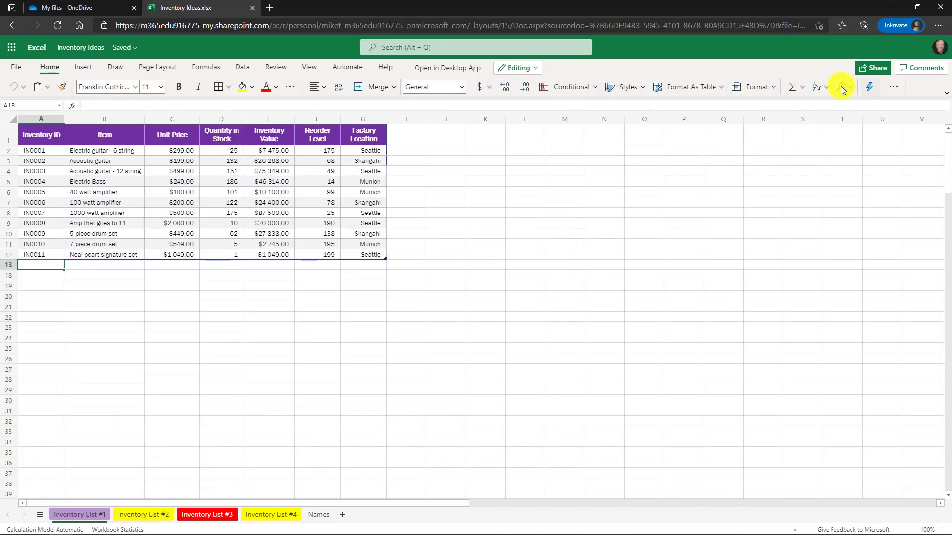
# Look through the Formulas, Data and View commands in the simplified ribbon, and switch to the classic ribbon layout.
pyautogui.click(209, 68)
pyautogui.click(239, 69)
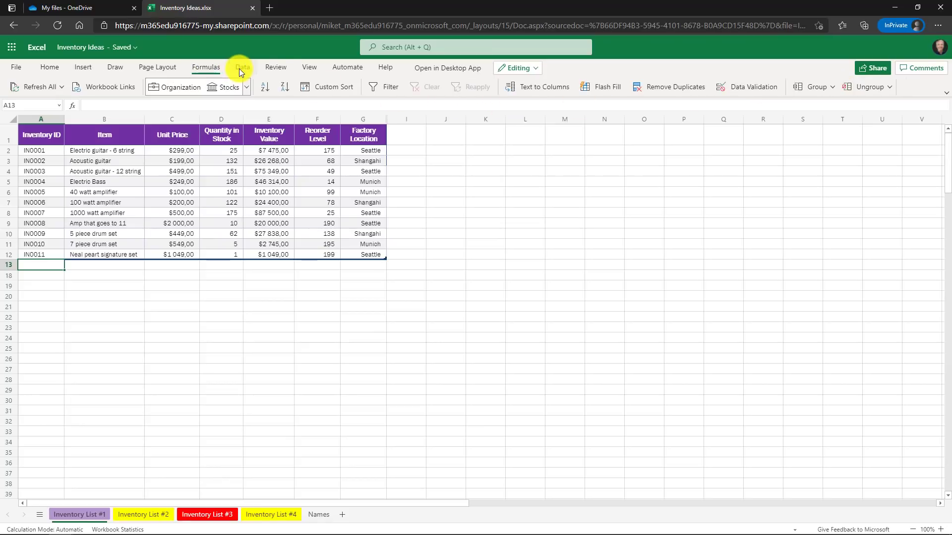
pyautogui.click(307, 67)
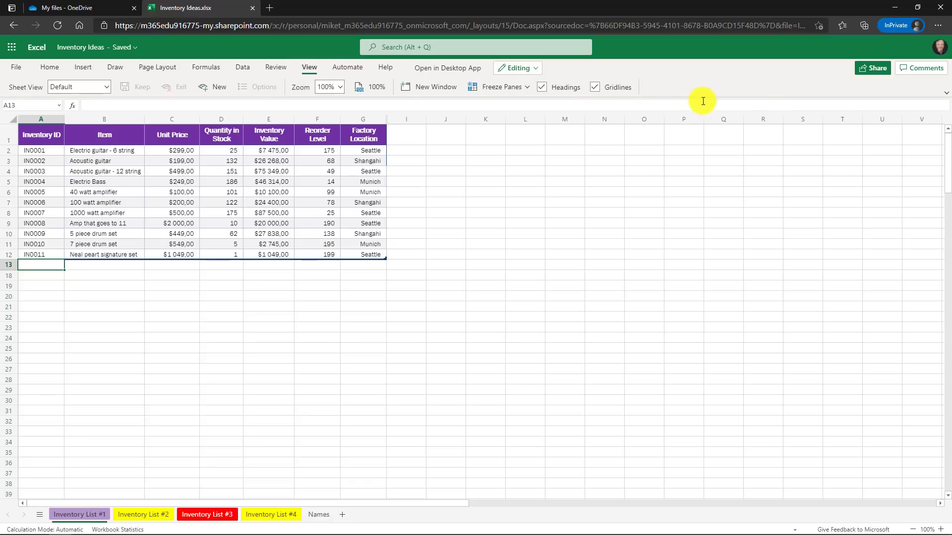
pyautogui.click(948, 97)
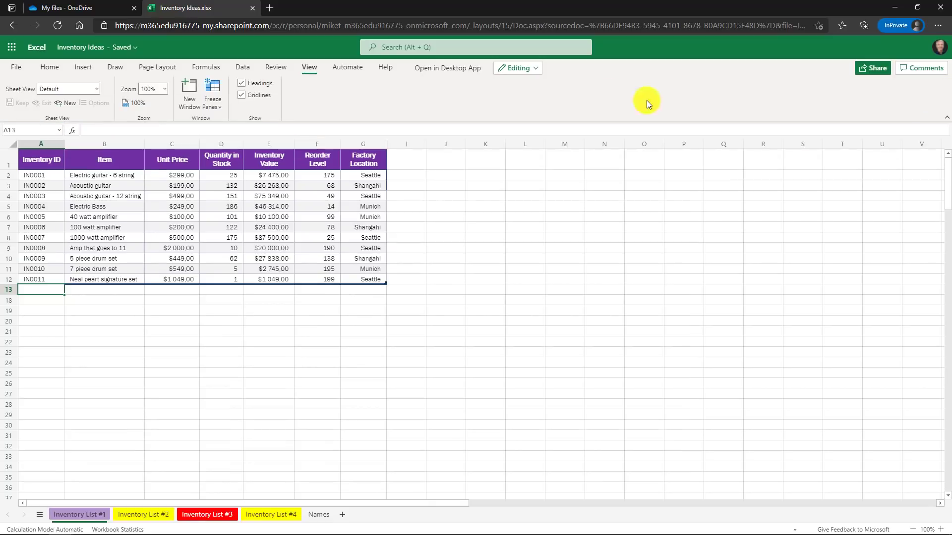
# Look through the Formulas, Home and Page Layout commands in the classic ribbon, and switch back to the simplified layout.
pyautogui.click(205, 66)
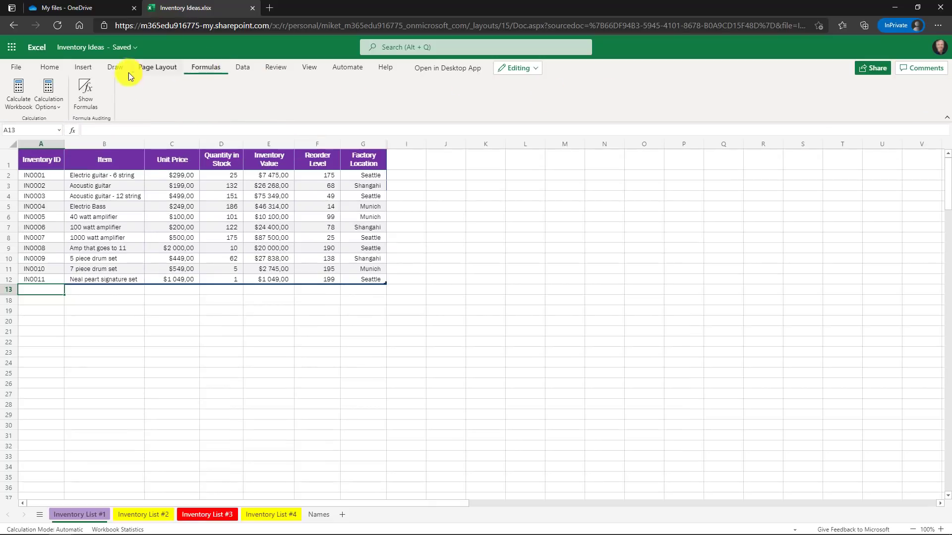
pyautogui.click(49, 70)
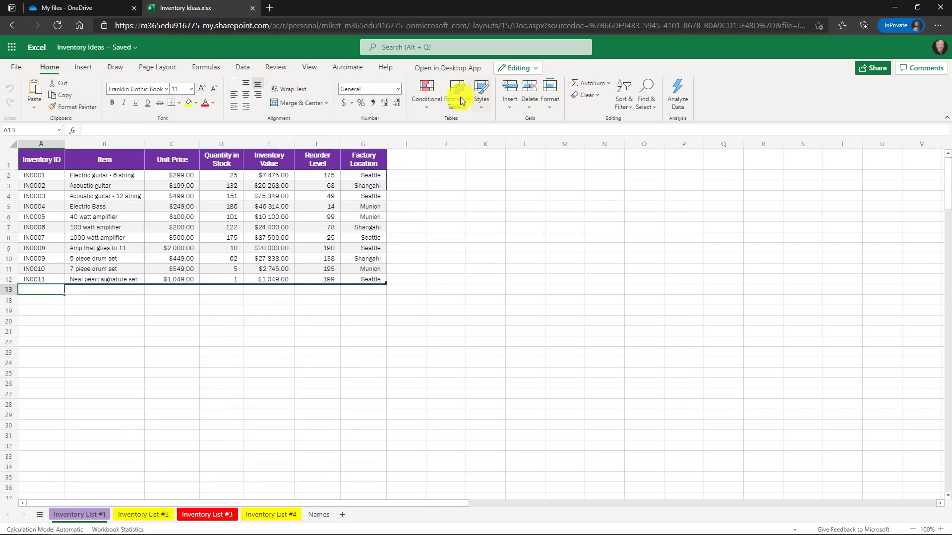
pyautogui.click(422, 106)
pyautogui.click(164, 68)
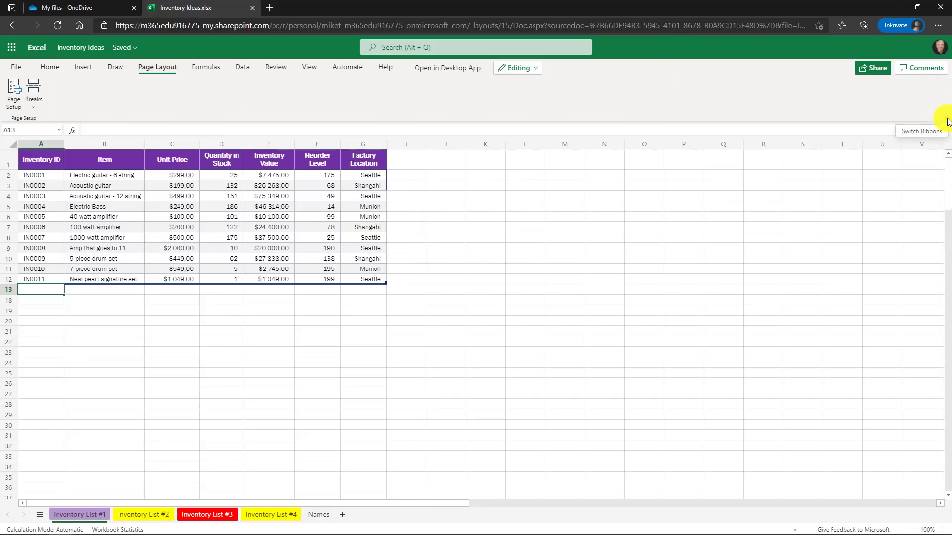
pyautogui.click(948, 122)
pyautogui.click(87, 68)
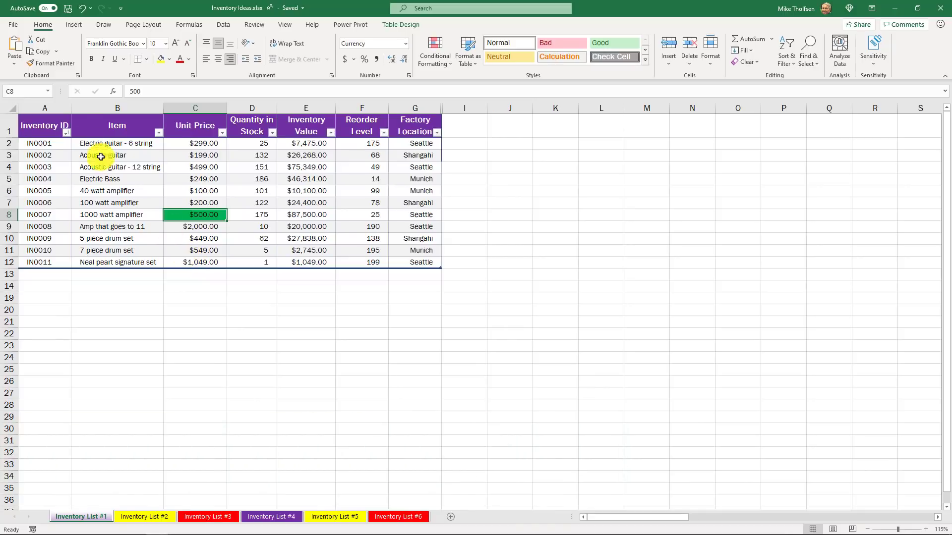
# In desktop Excel, open the About Excel information from the account page.
pyautogui.click(11, 24)
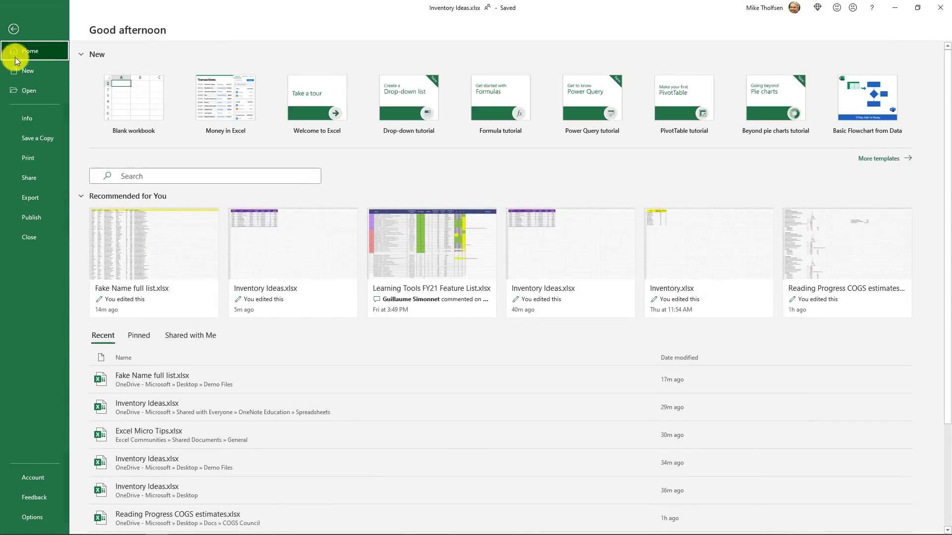
pyautogui.click(42, 478)
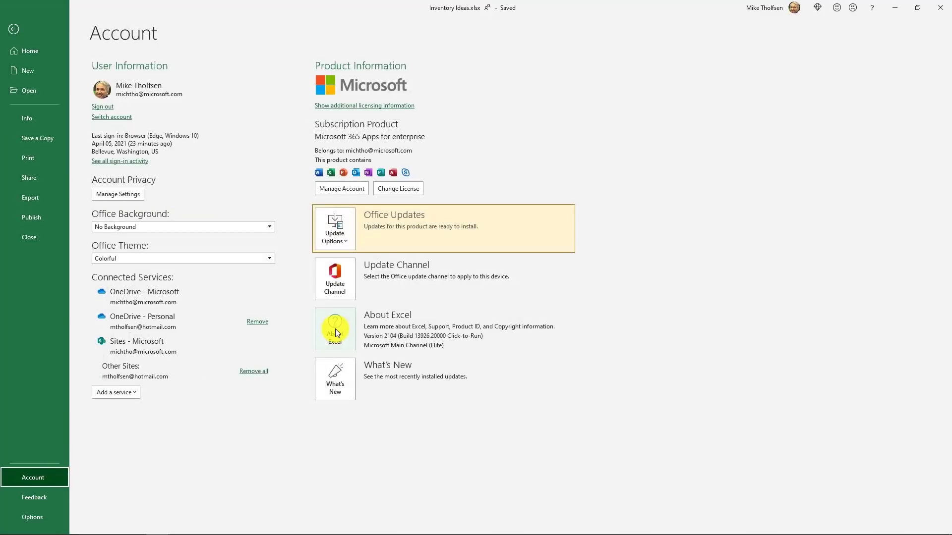
pyautogui.click(337, 330)
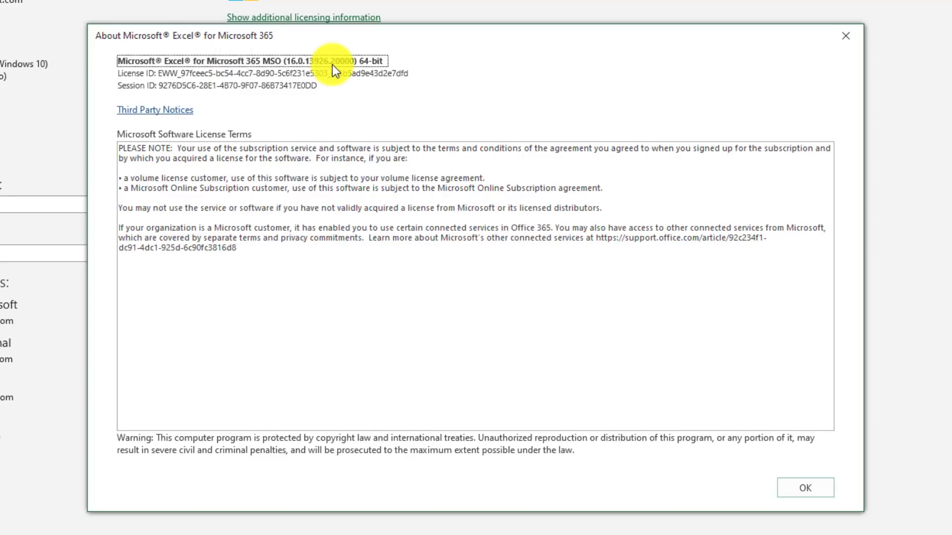
# Copy the Excel version and build line from the About dialog, paste it into a blank Notepad document, and select the pasted text.
pyautogui.rightClick(361, 58)
pyautogui.click(394, 68)
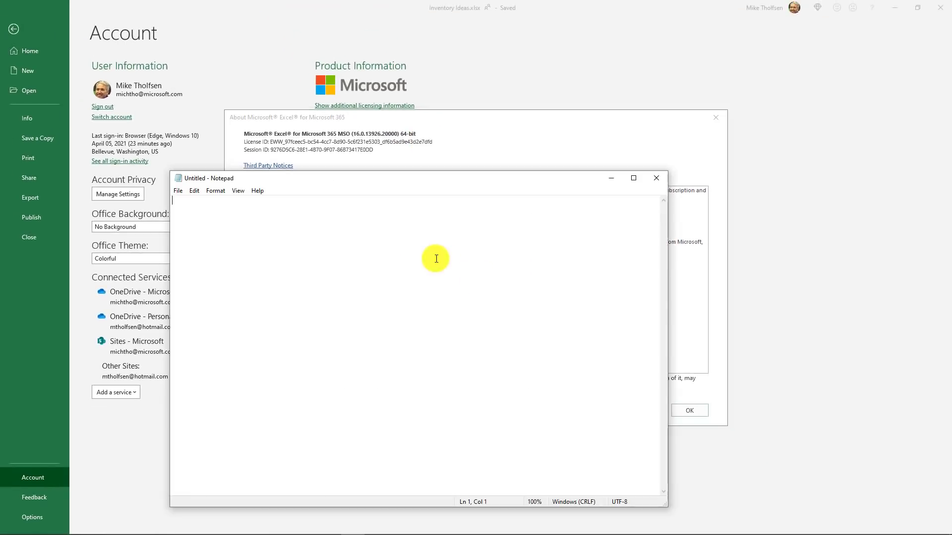
pyautogui.write('Microsoft® Excel® for Microsoft 365 MSO (16.0.13926.20000) 64-bit')
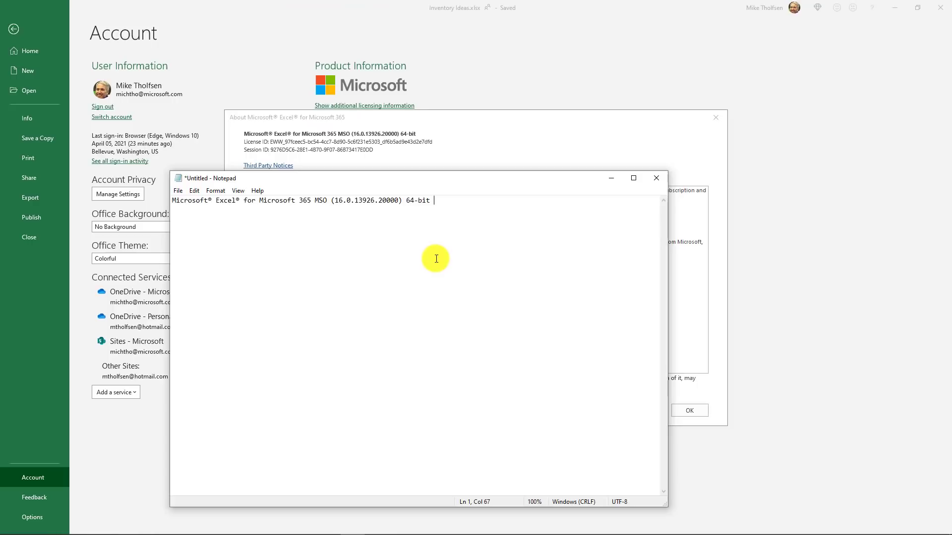
pyautogui.moveTo(434, 200); pyautogui.dragTo(181, 196)
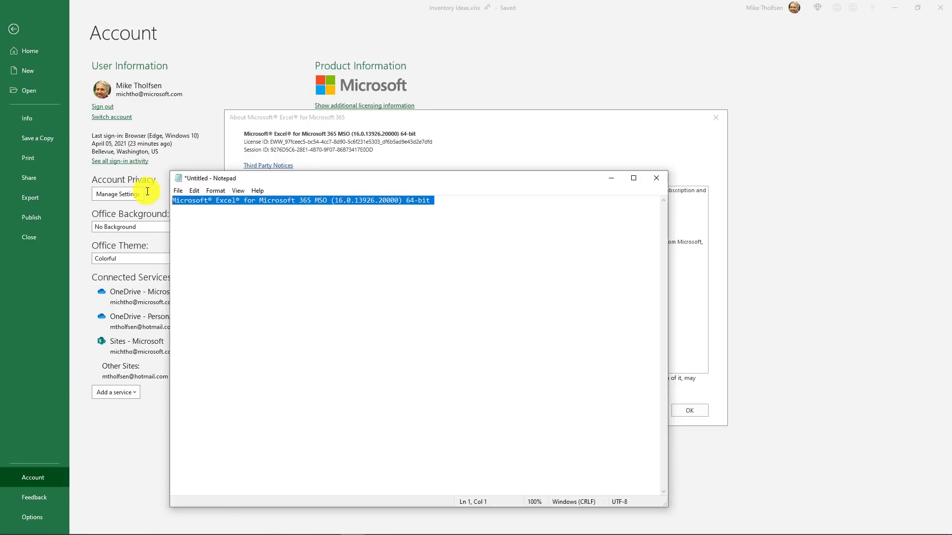